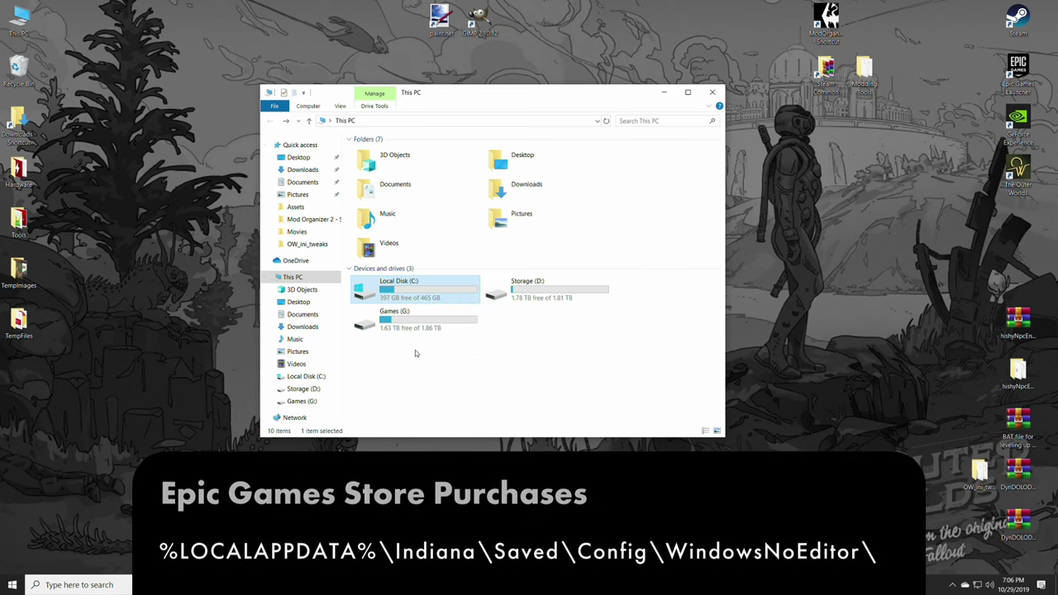
- Open the Windows account's profile folder under C:\Users and check that hidden items are set to show
double_click(412, 290)
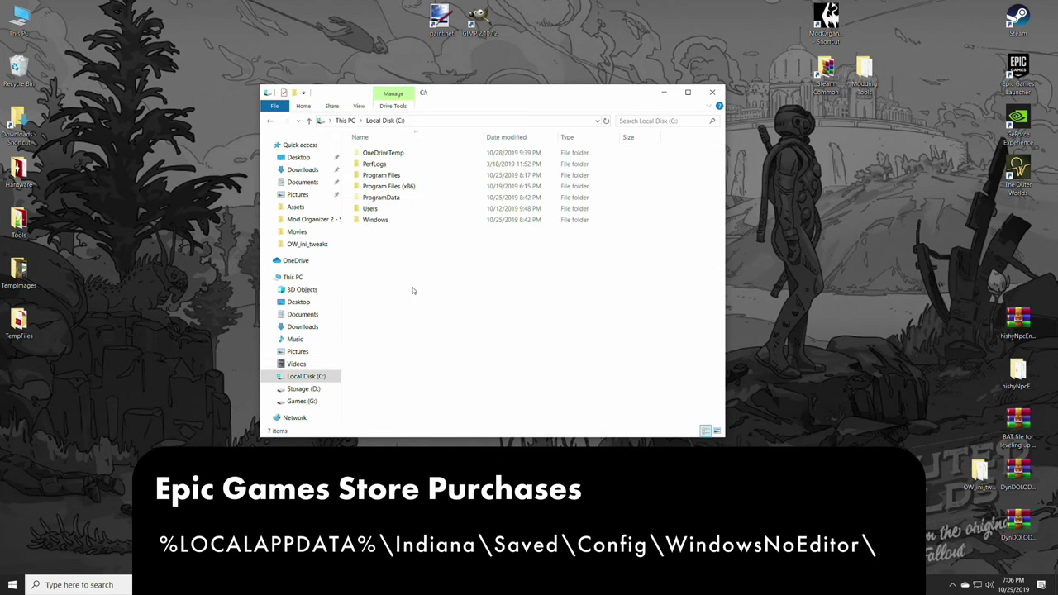
double_click(399, 214)
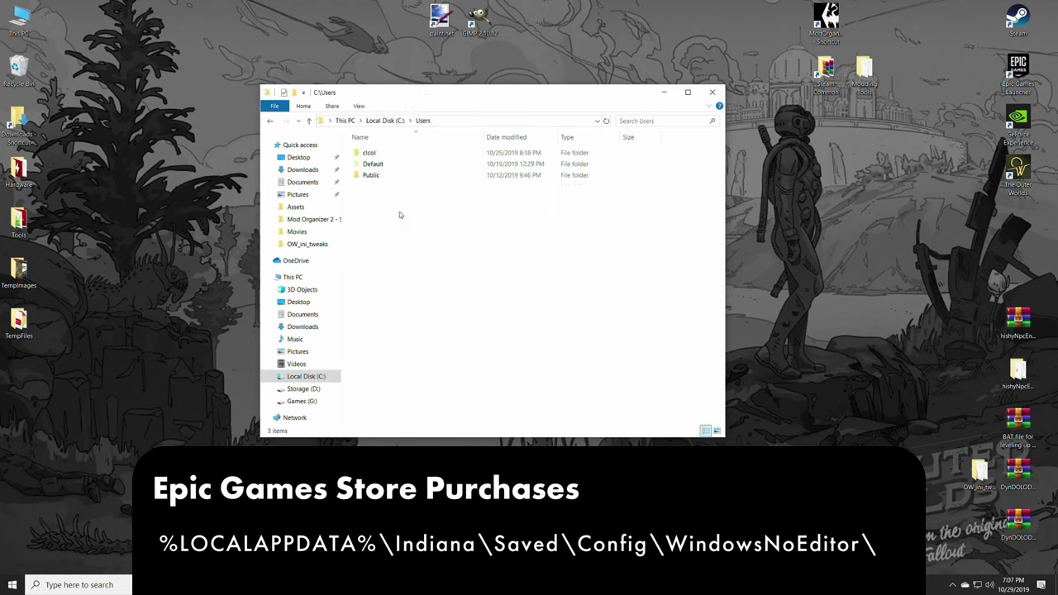
double_click(401, 154)
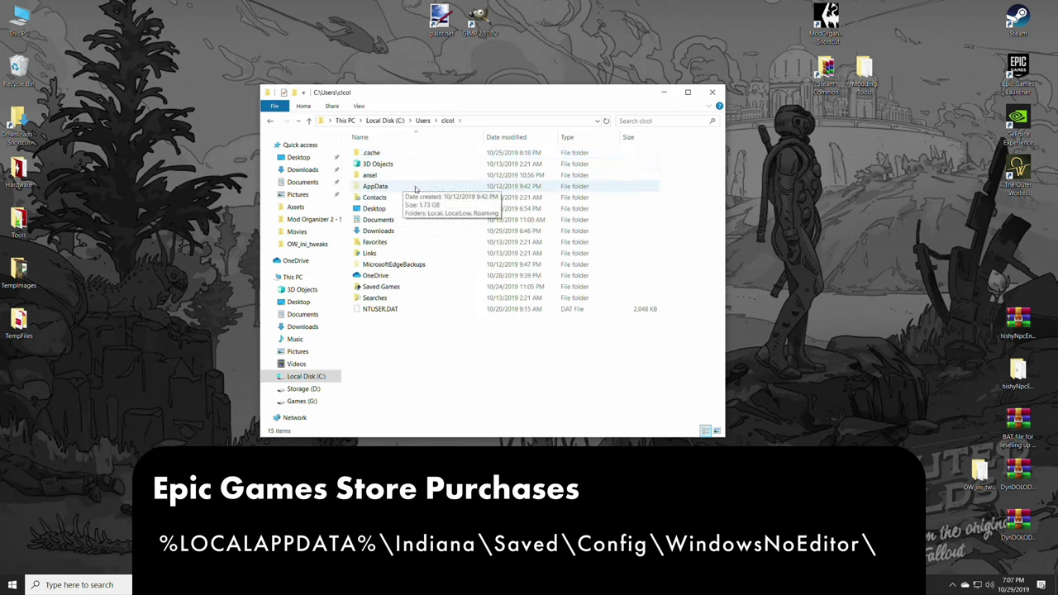
left_click(361, 106)
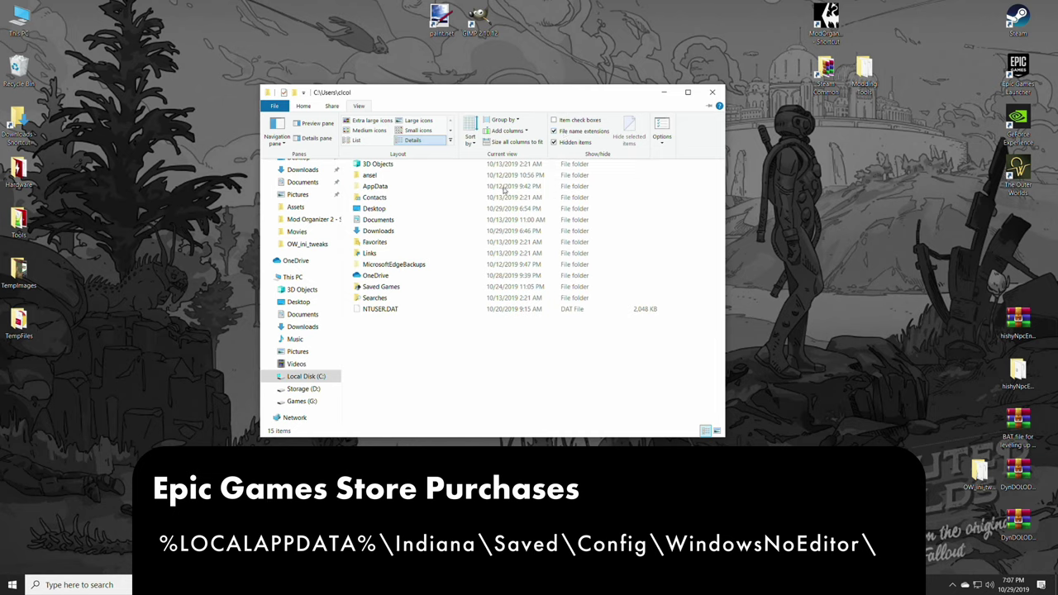
left_click(580, 377)
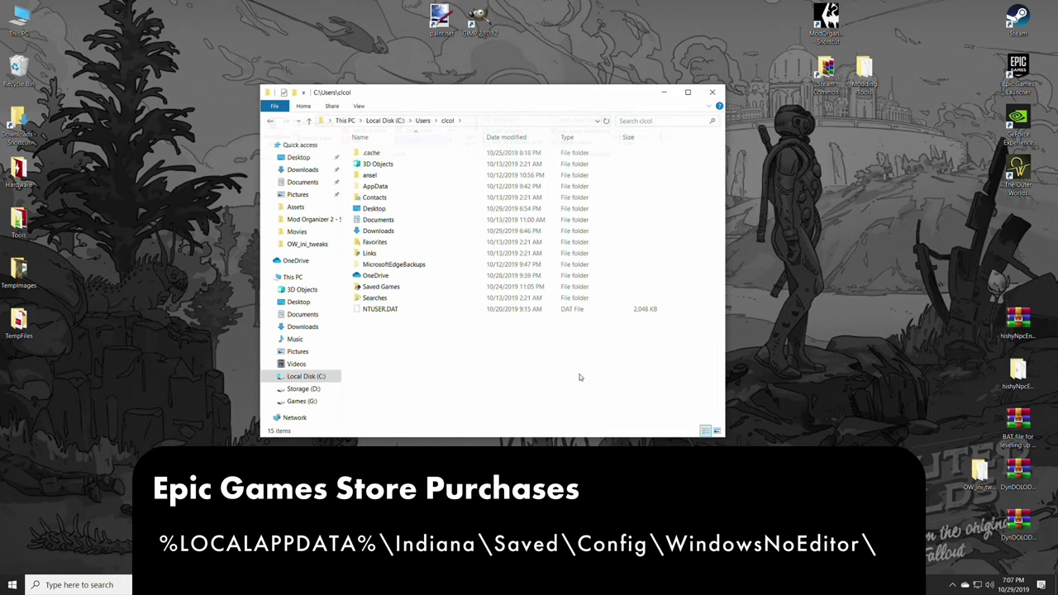
- Browse from the profile folder to AppData\Local\Indiana\Saved\Config\WindowsNoEditor
double_click(393, 190)
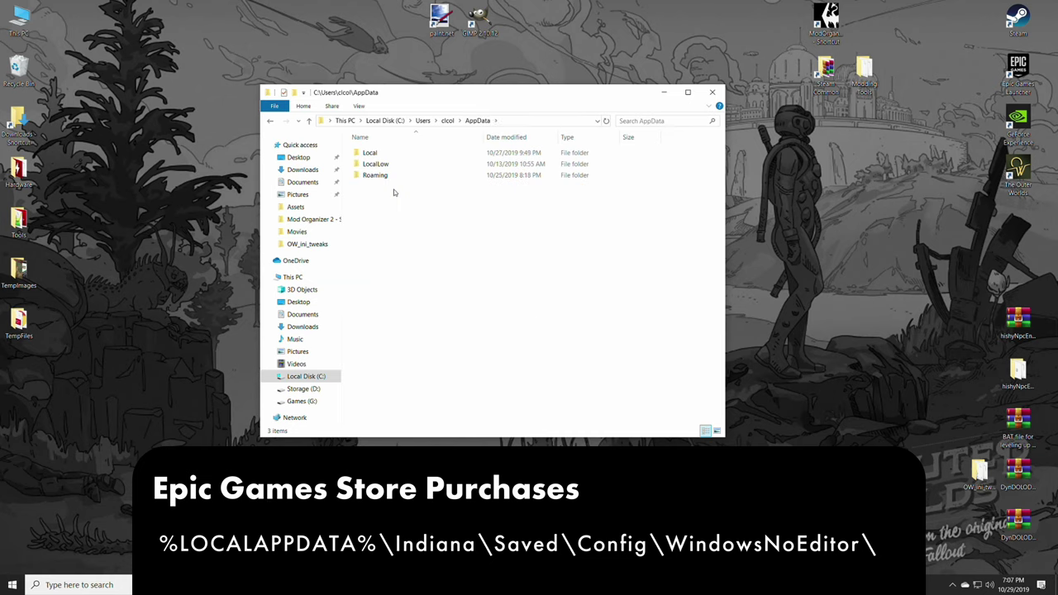
double_click(370, 153)
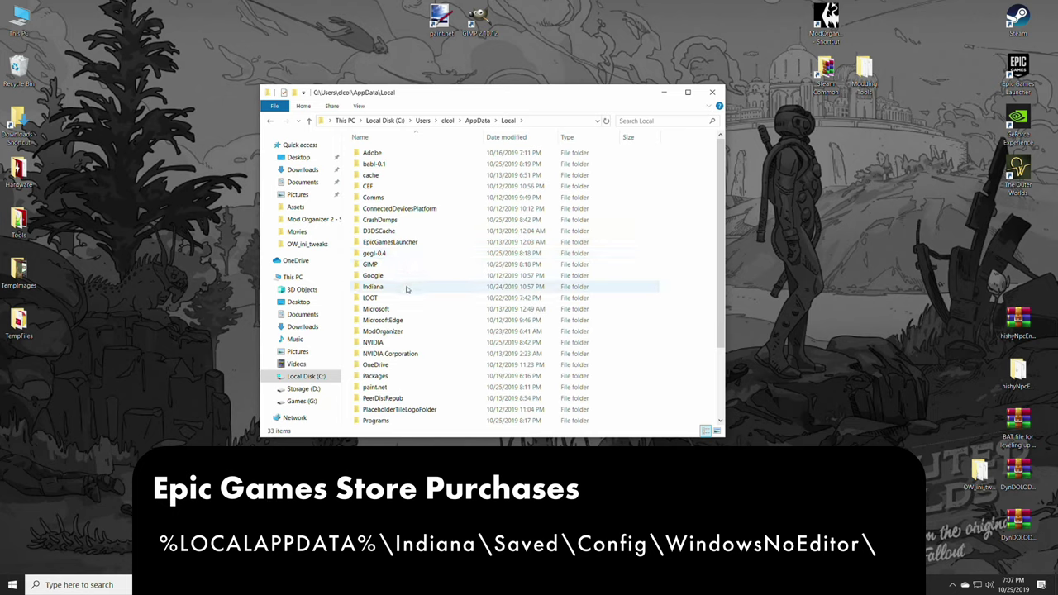
double_click(373, 287)
double_click(385, 152)
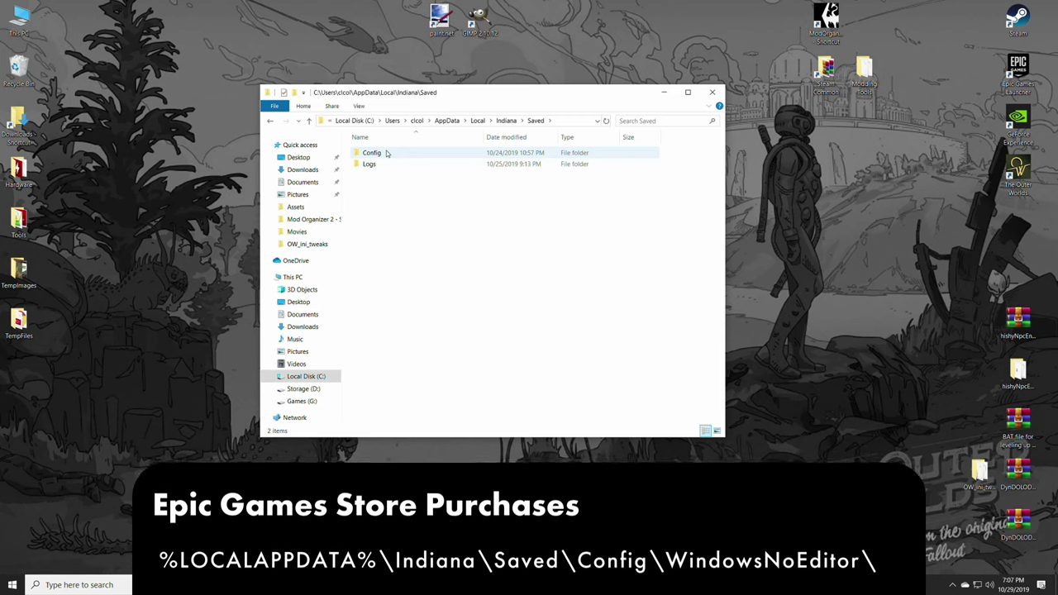
double_click(386, 152)
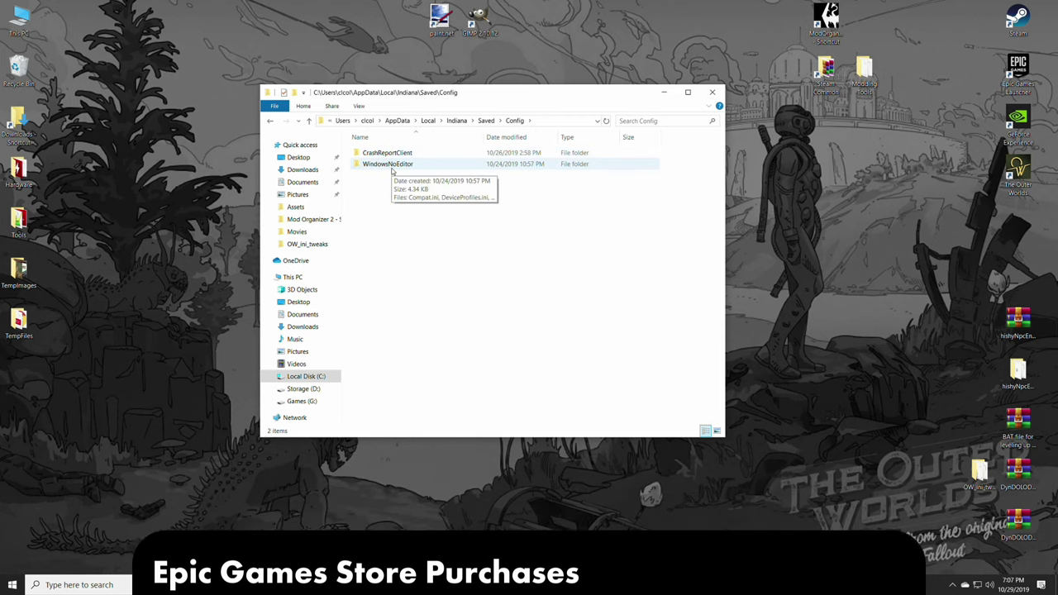
left_click(392, 168)
double_click(392, 168)
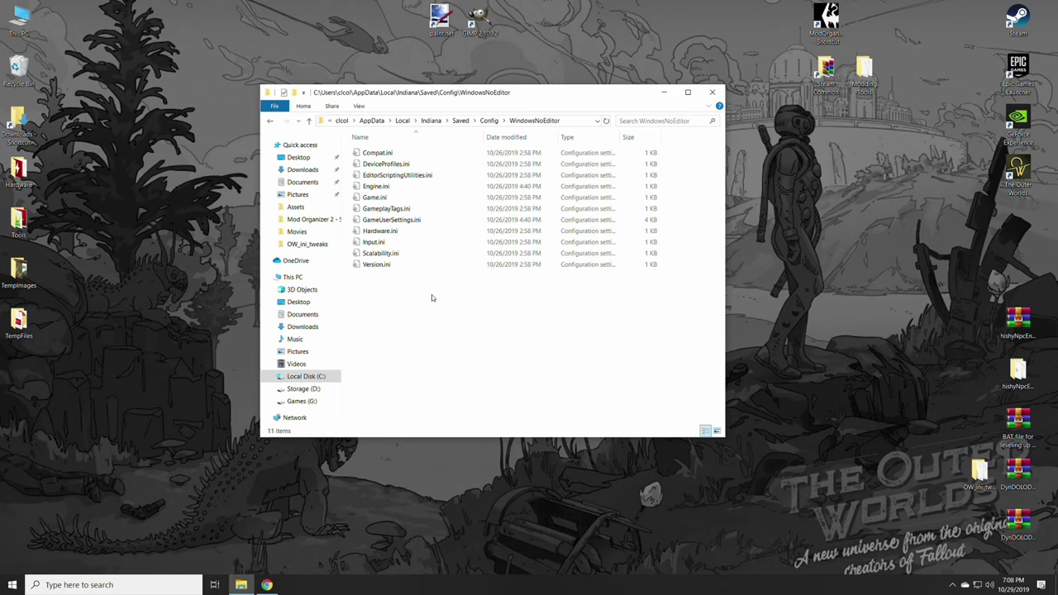
- Go back up the folder path to AppData and its parent profile folder
left_click(376, 124)
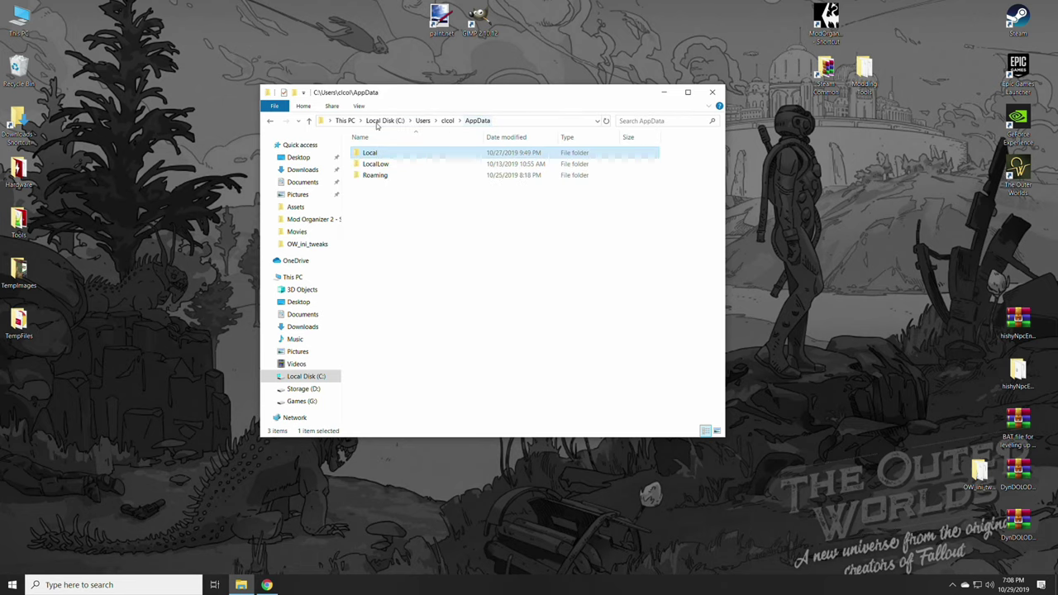
left_click(447, 121)
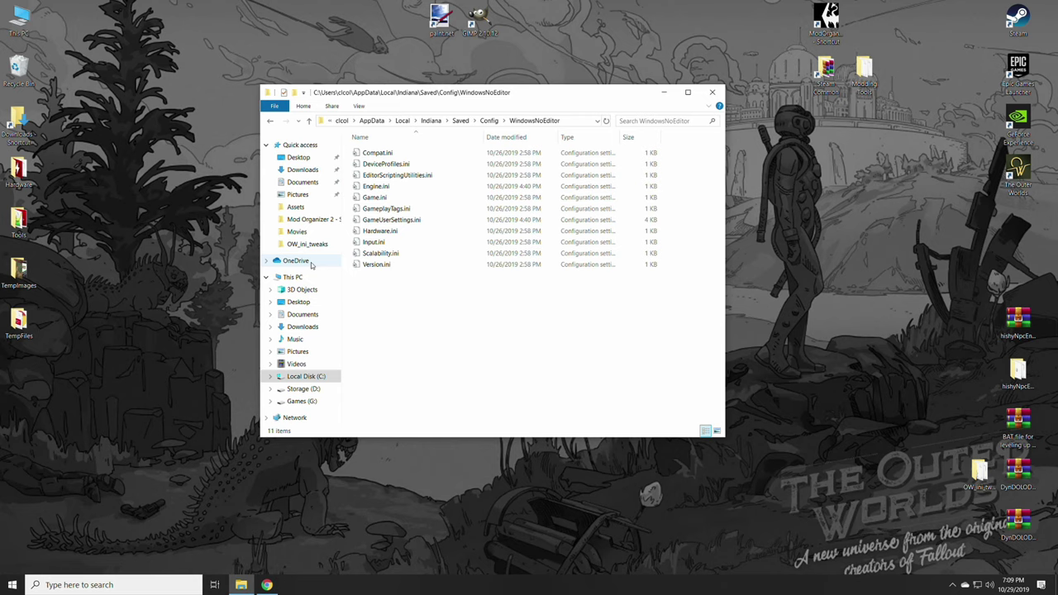
- Move the WindowsNoEditor folder window aside and bring up the Notepad Input.ini tweak notes beside it
left_click_drag(534, 101, 286, 30)
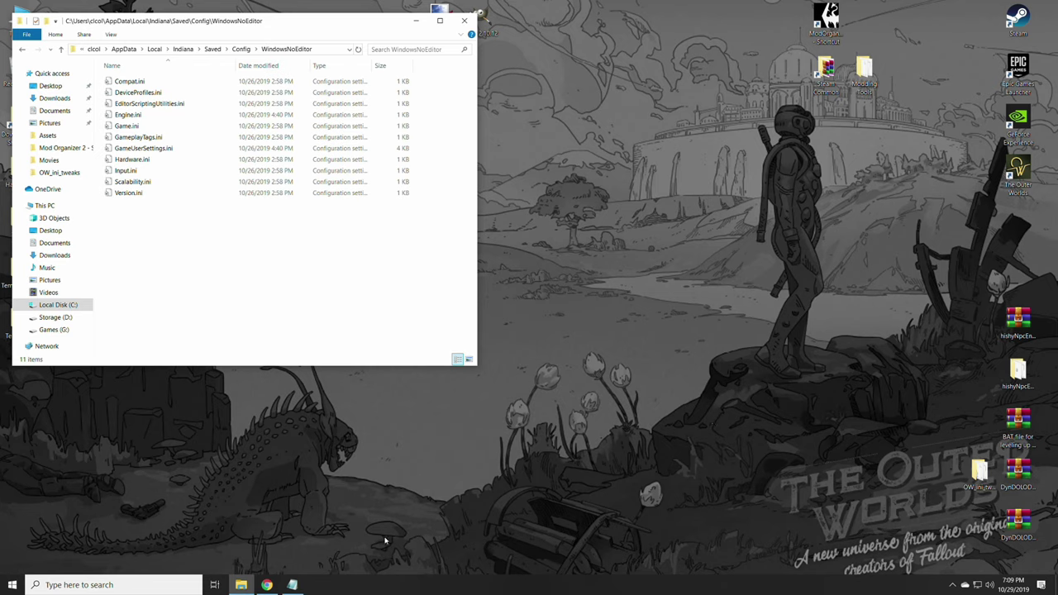
left_click(294, 584)
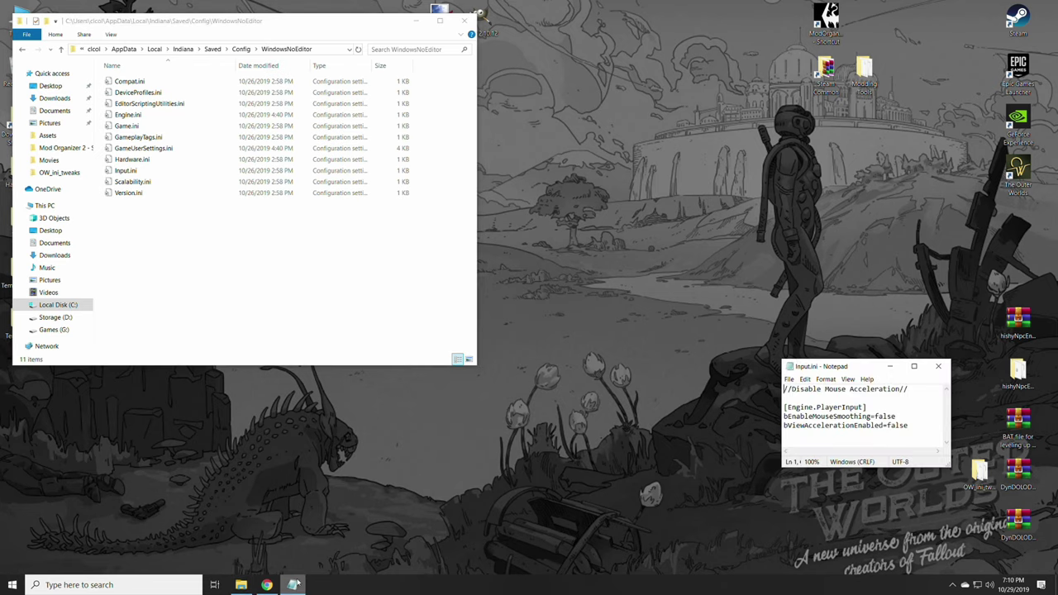
left_click_drag(874, 369, 825, 110)
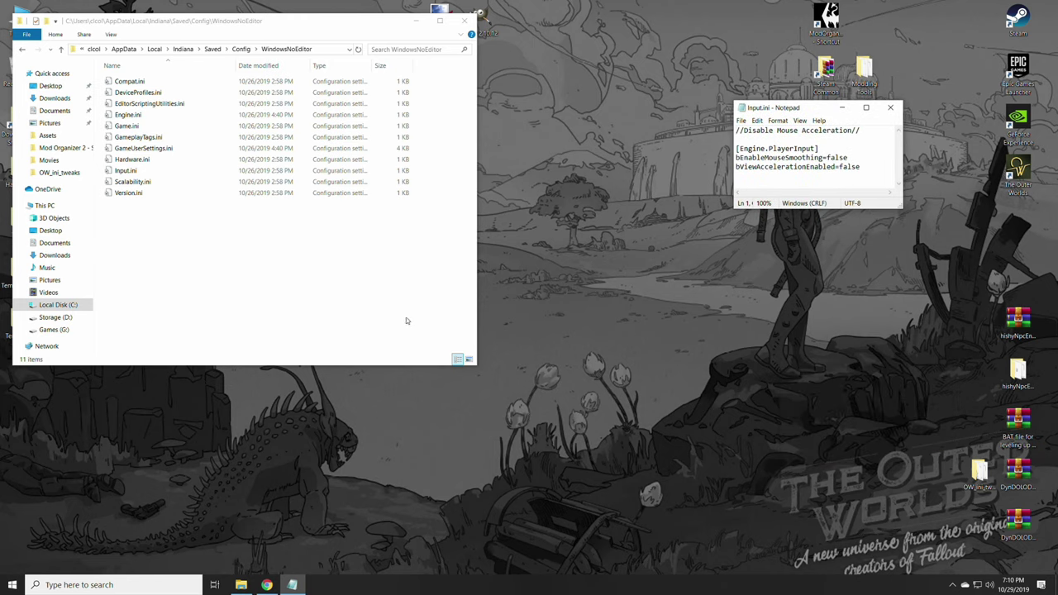
- Open the WindowsNoEditor folder's Input.ini in Notepad++, close the blank extra document and shift the editor window
left_click(143, 171)
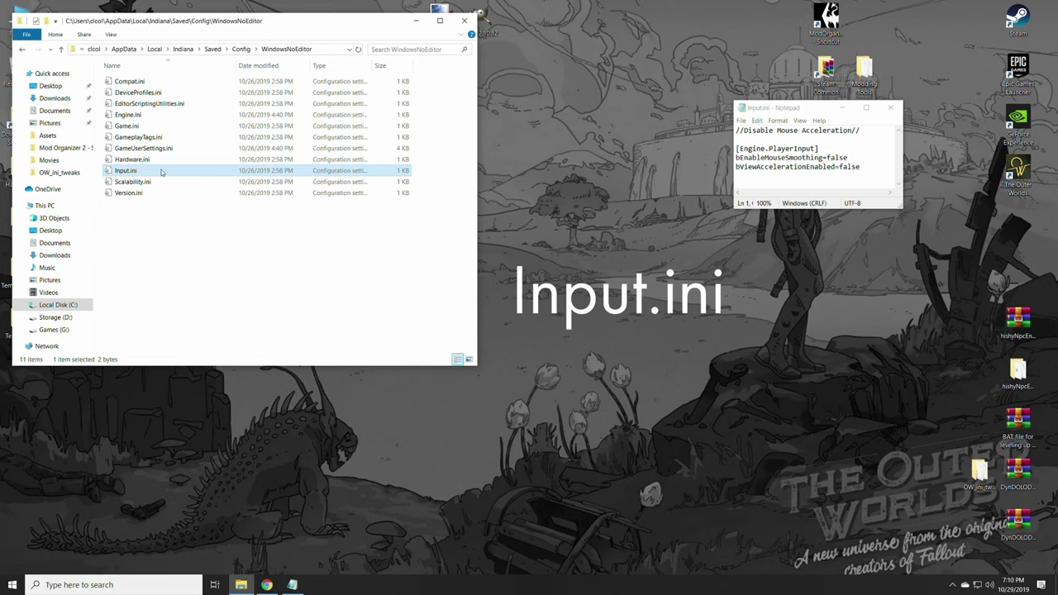
right_click(162, 172)
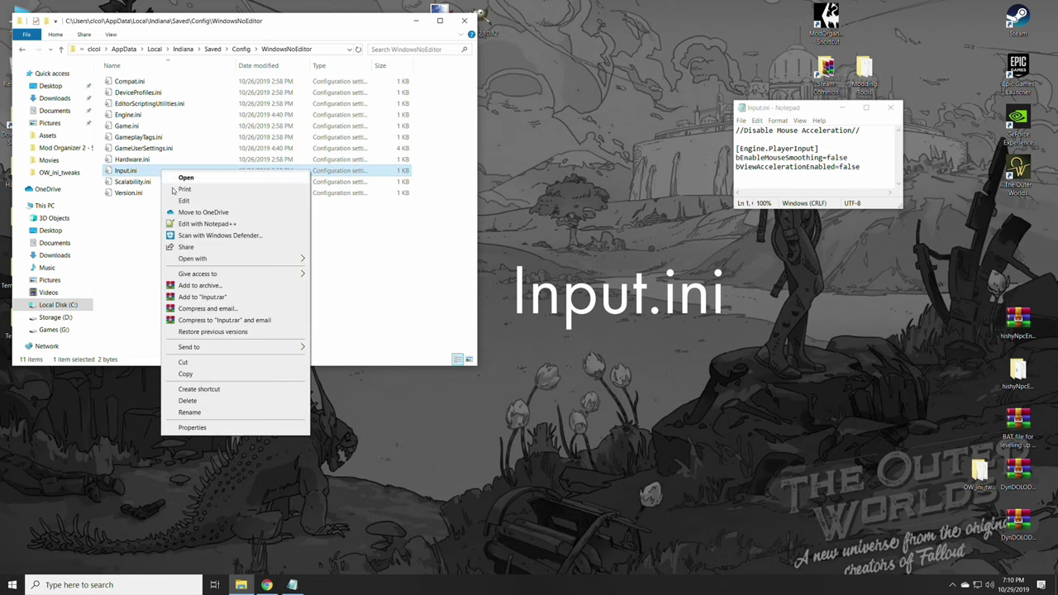
left_click(190, 227)
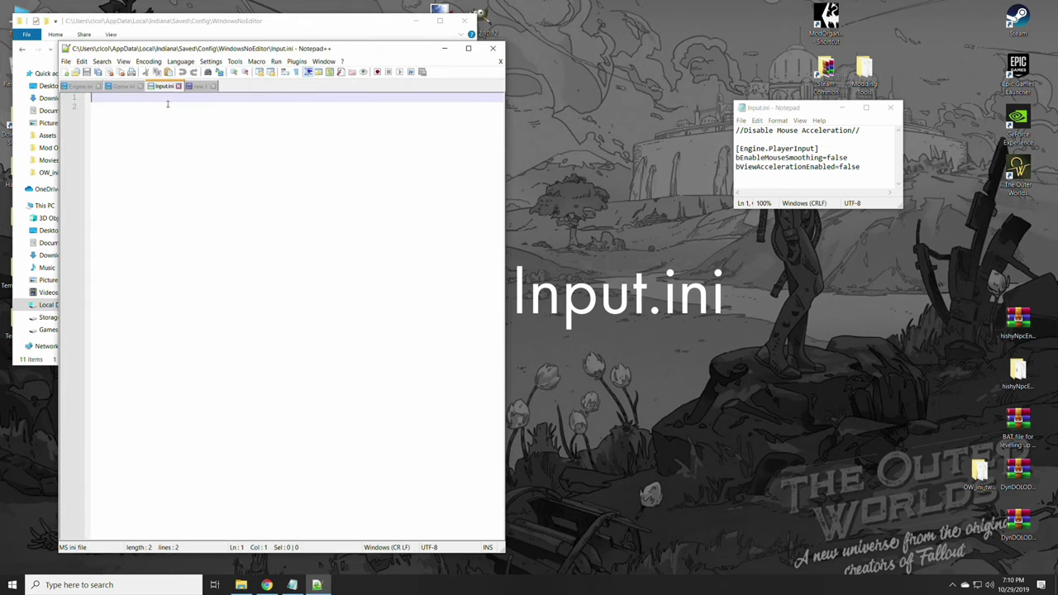
left_click(214, 90)
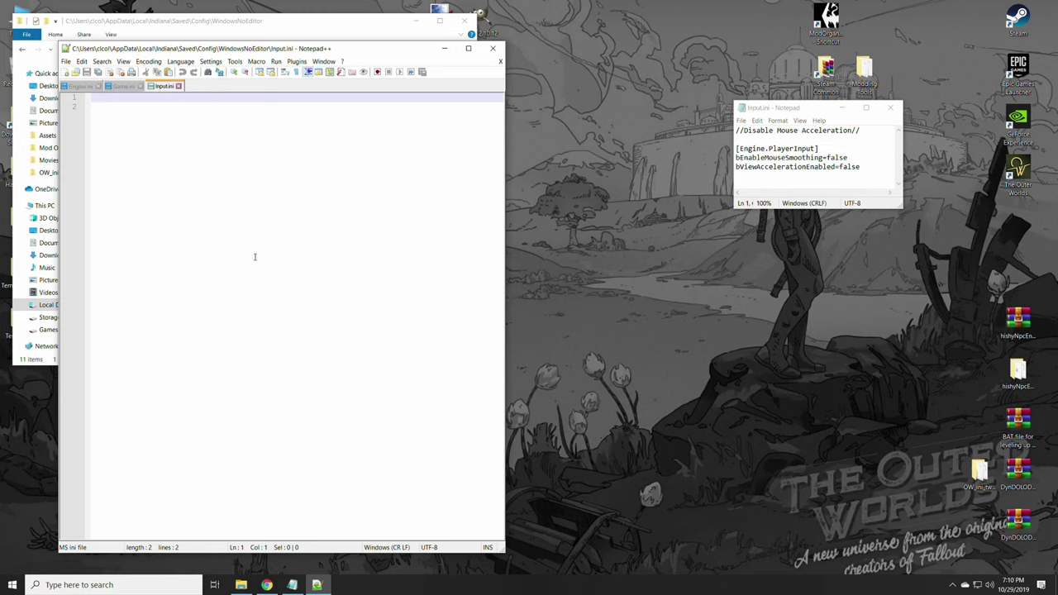
left_click_drag(271, 50, 328, 51)
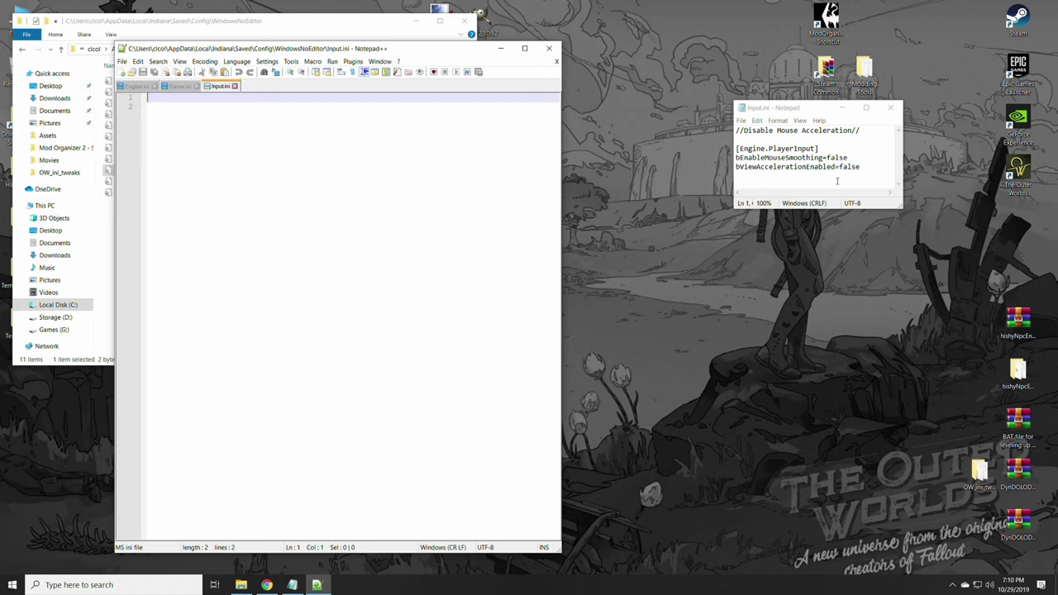
- Copy the [Engine.PlayerInput] section with bEnableMouseSmoothing=false and bViewAccelerationEnabled=false from the notes into the config Input.ini, save it, close it and minimize the editor
left_click_drag(857, 176, 737, 148)
right_click(754, 151)
left_click(774, 178)
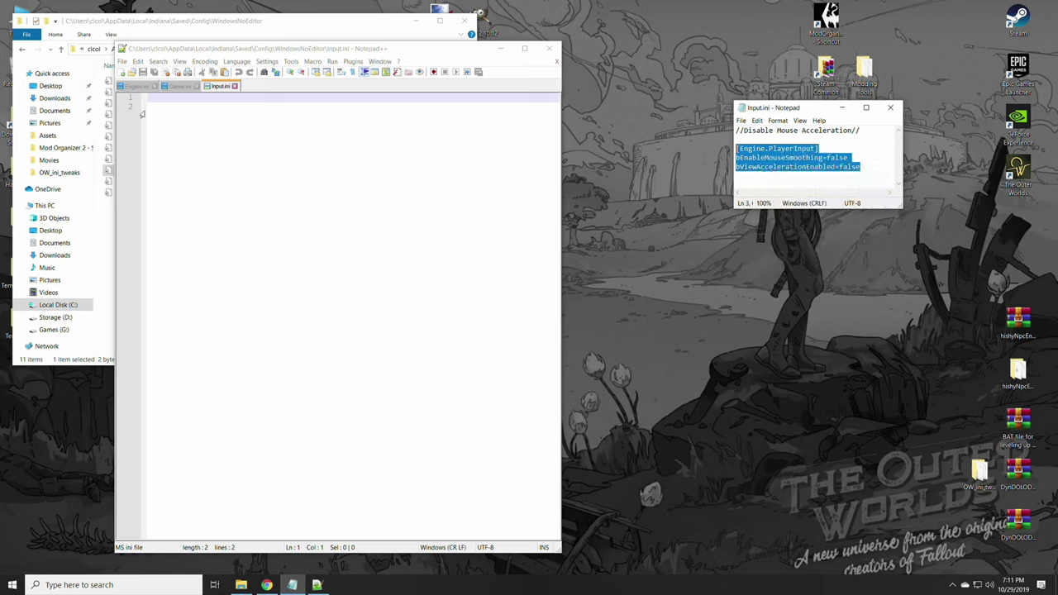
left_click(165, 100)
right_click(165, 101)
left_click(188, 124)
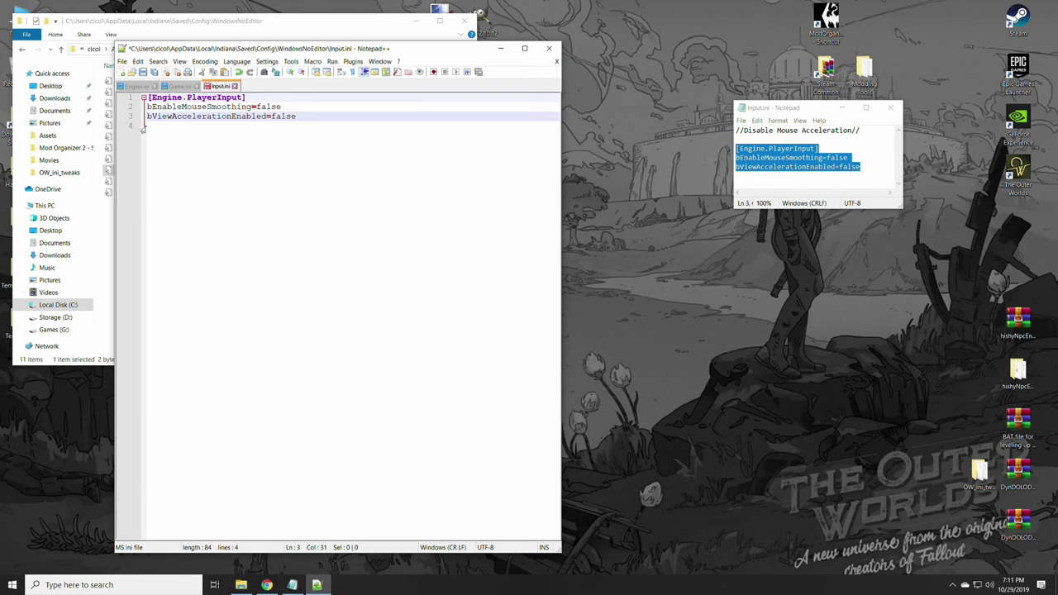
left_click(144, 73)
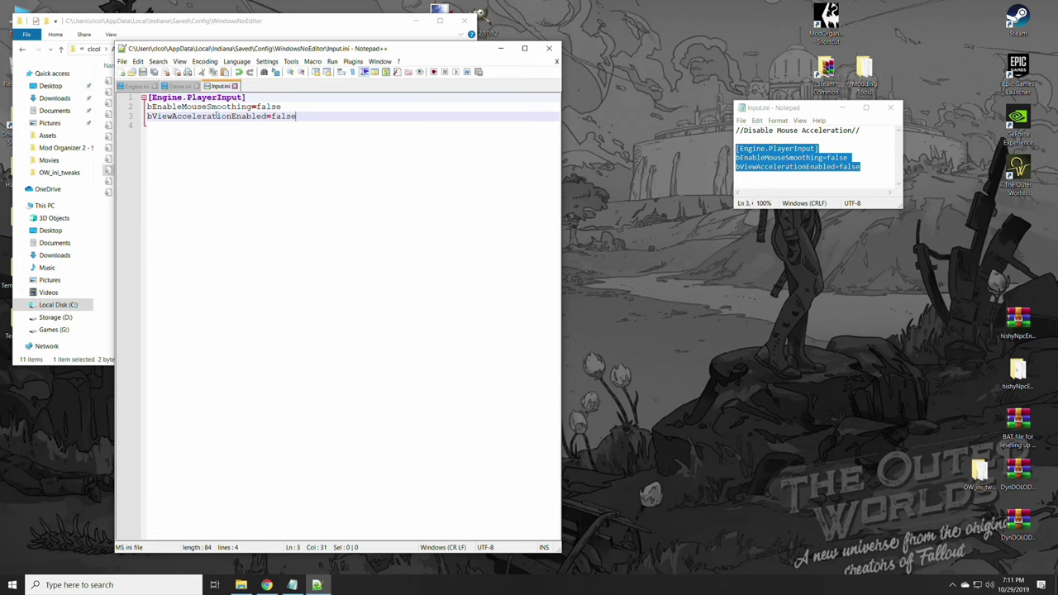
left_click(234, 86)
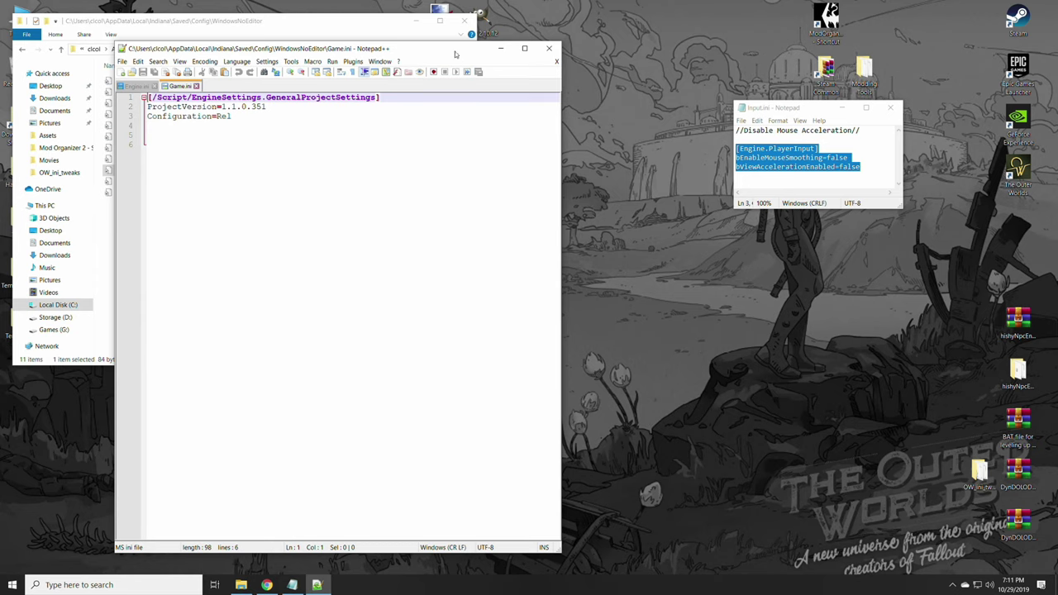
left_click(501, 48)
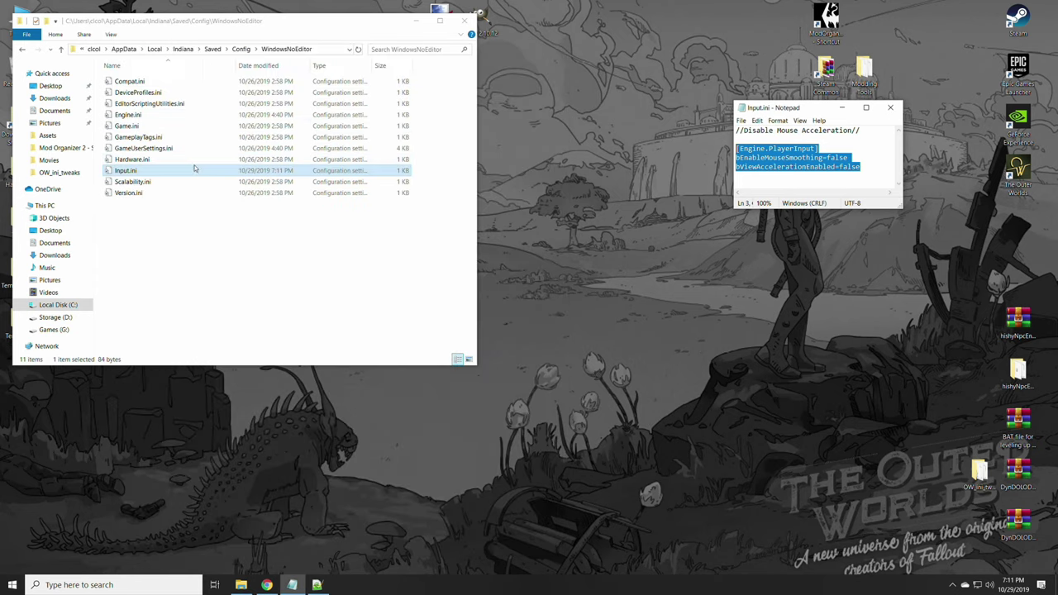
- Open the saved Input.ini in Notepad to check its contents, and close it again
left_click(143, 175)
double_click(142, 174)
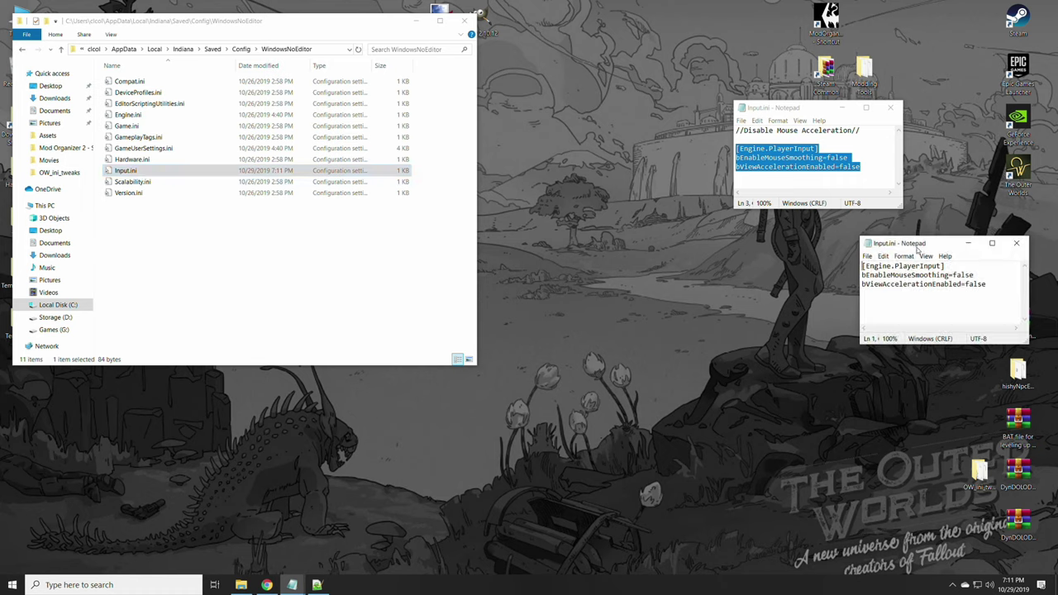
left_click(1016, 243)
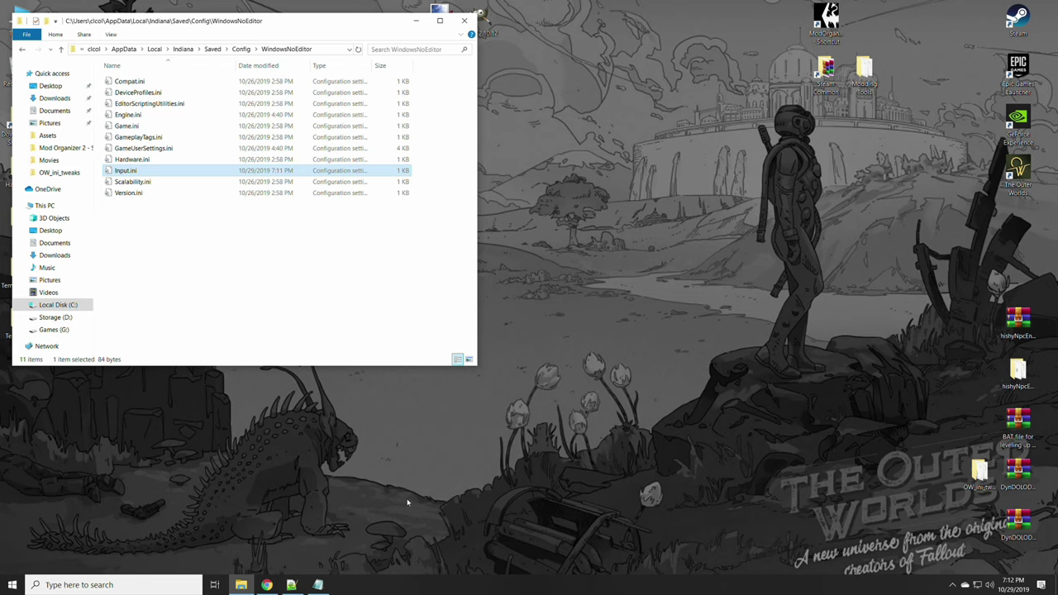
- Bring up the game.ini tweak notes and open the WindowsNoEditor folder's Game.ini in Notepad++
left_click(319, 584)
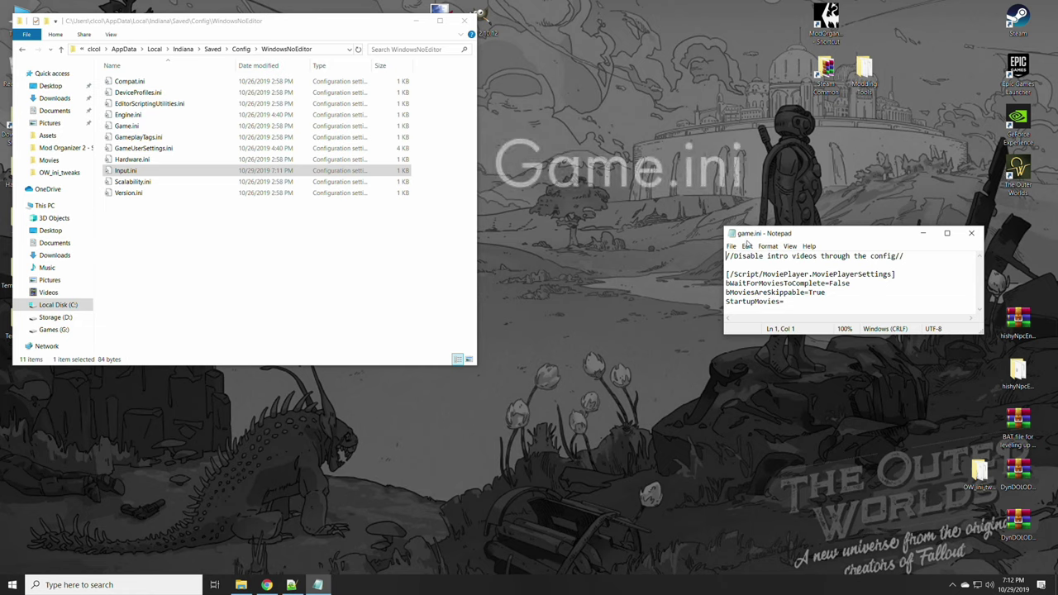
left_click(178, 126)
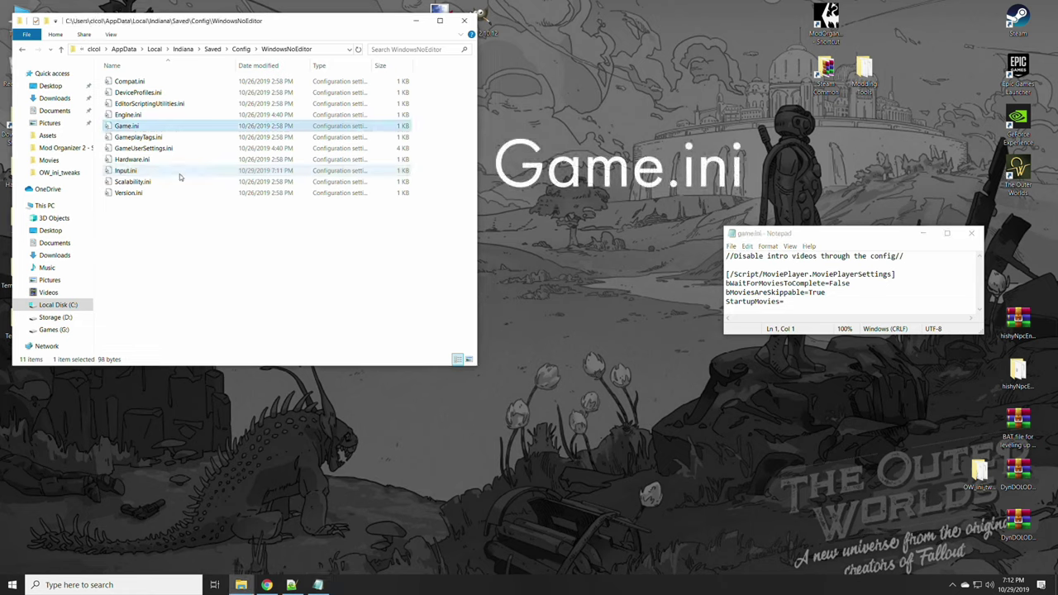
right_click(160, 128)
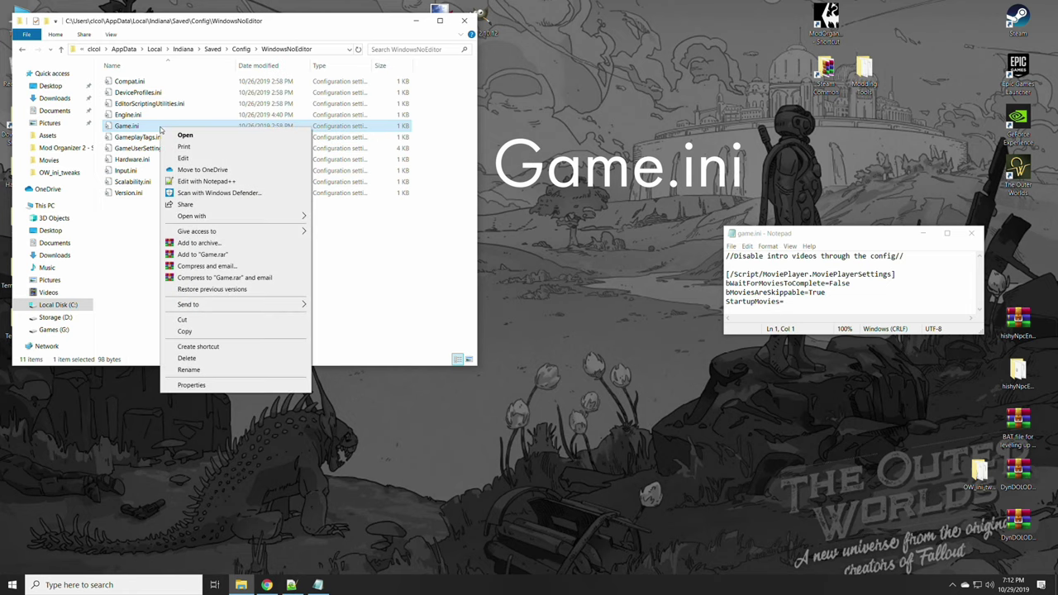
left_click(193, 183)
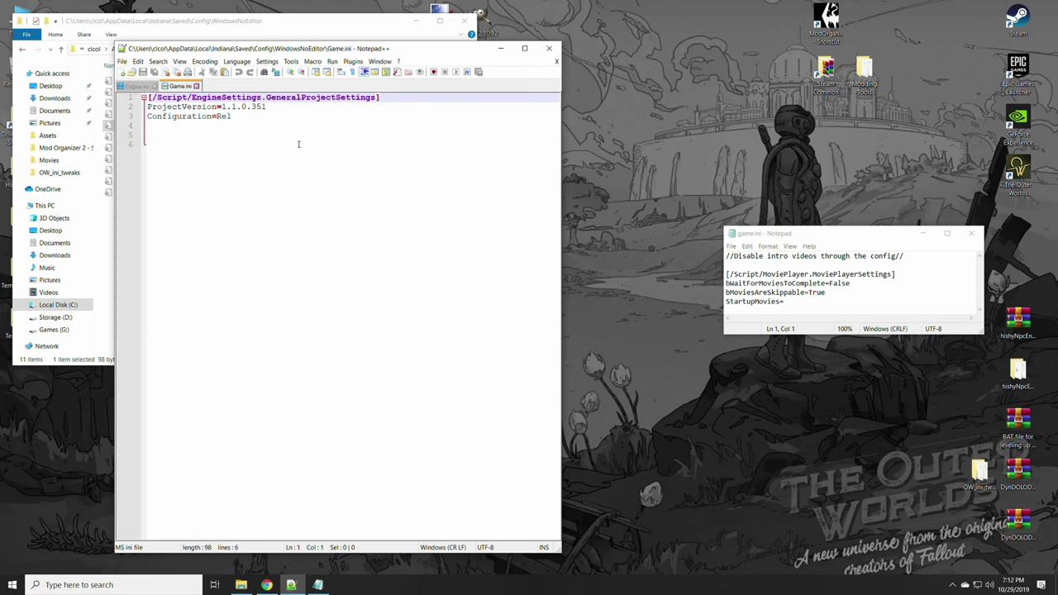
left_click(157, 145)
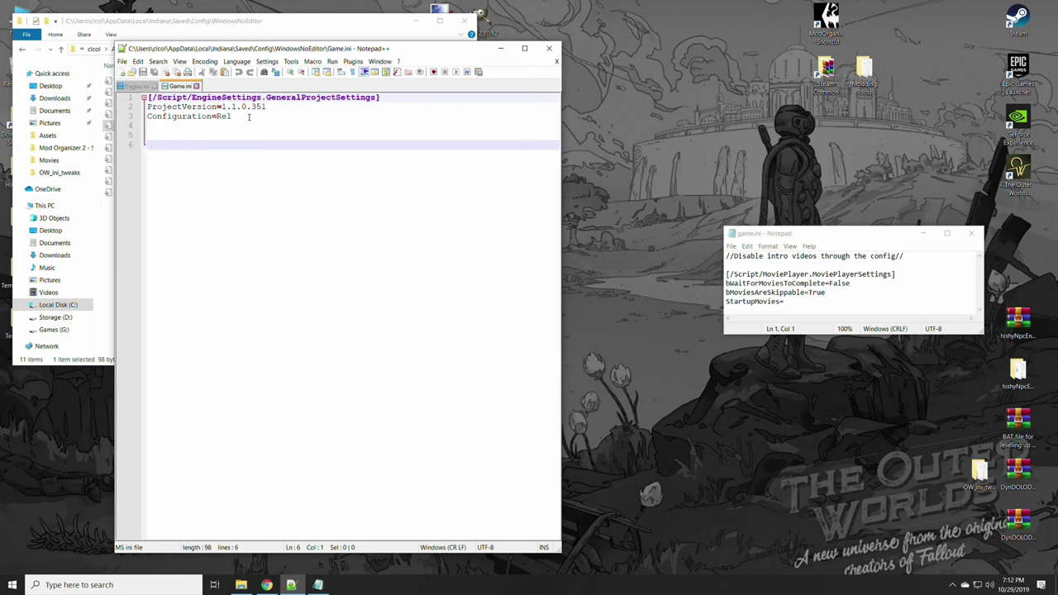
left_click(248, 117)
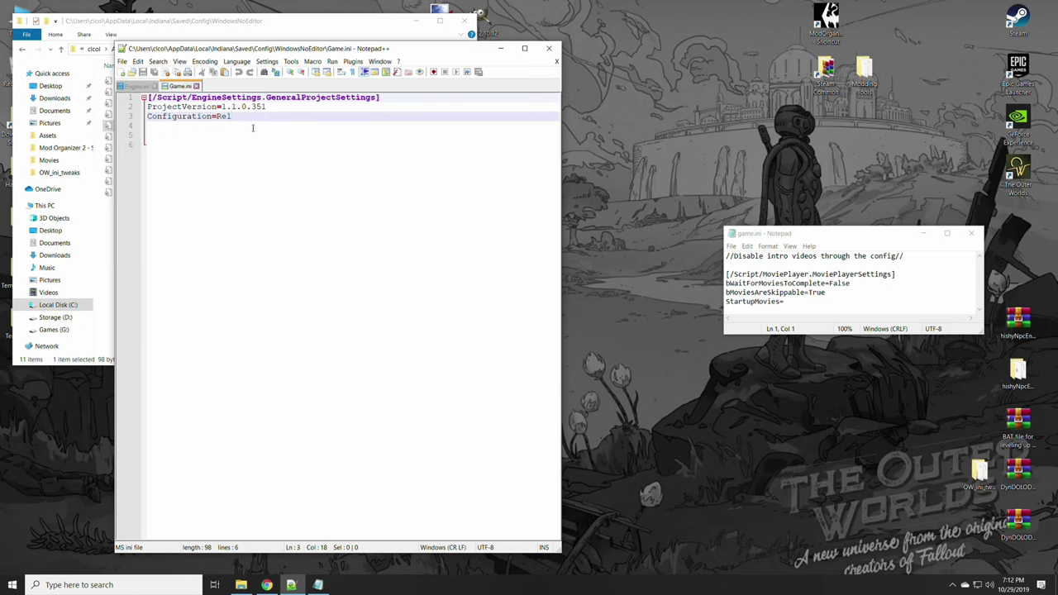
key("Down")
key("Down")
key("Down")
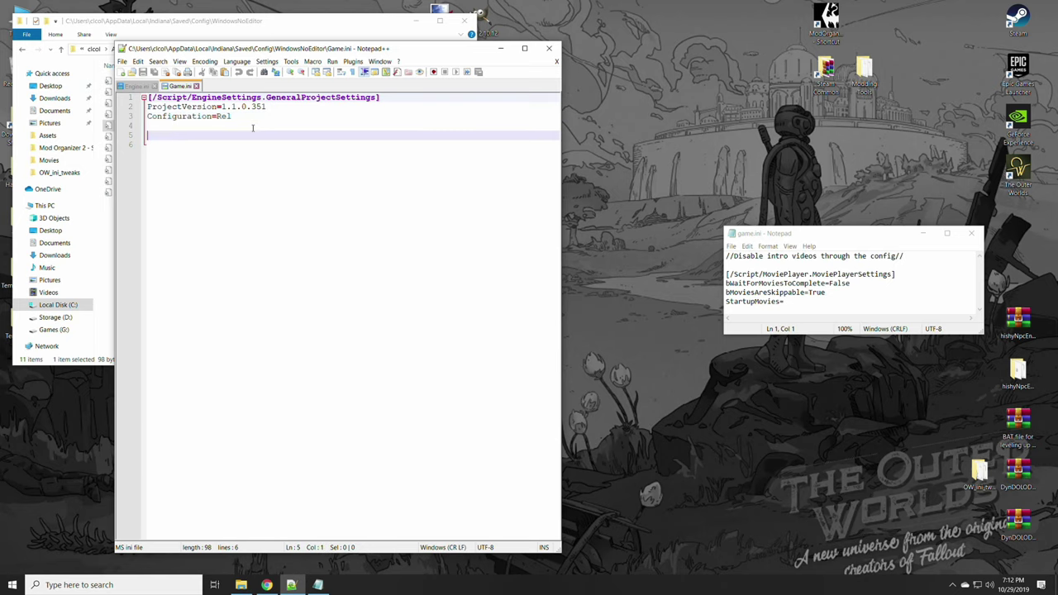
key("Up")
key("Up")
key("Down")
key("Down")
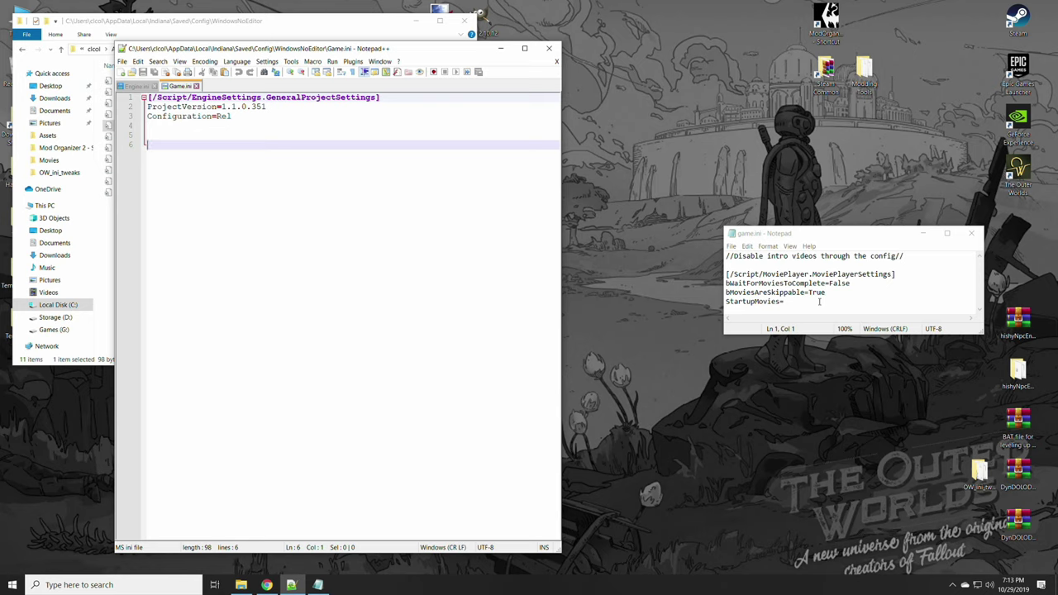
- Copy the [/Script/MoviePlayer.MoviePlayerSettings] section with its three settings from the game.ini notes onto line 6 of the config Game.ini
left_click_drag(819, 302, 702, 297)
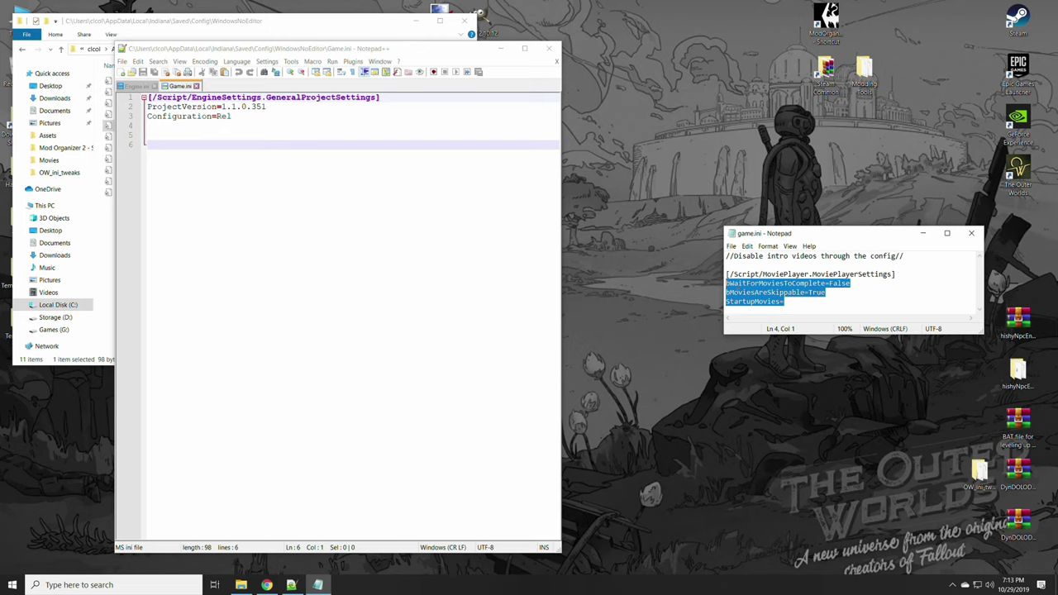
left_click(795, 306)
left_click_drag(785, 303, 724, 276)
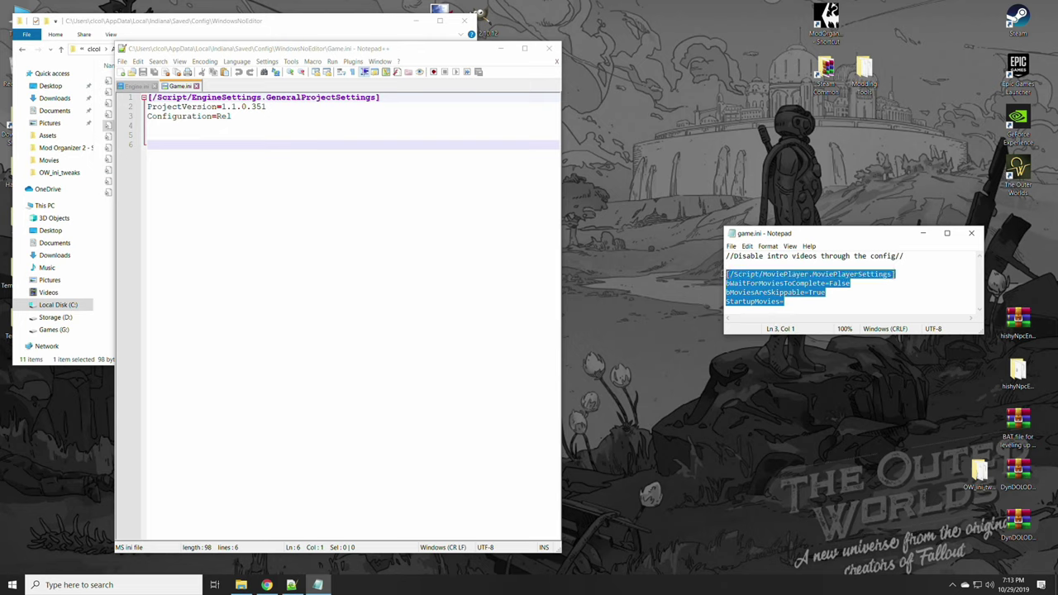
right_click(729, 275)
left_click(749, 302)
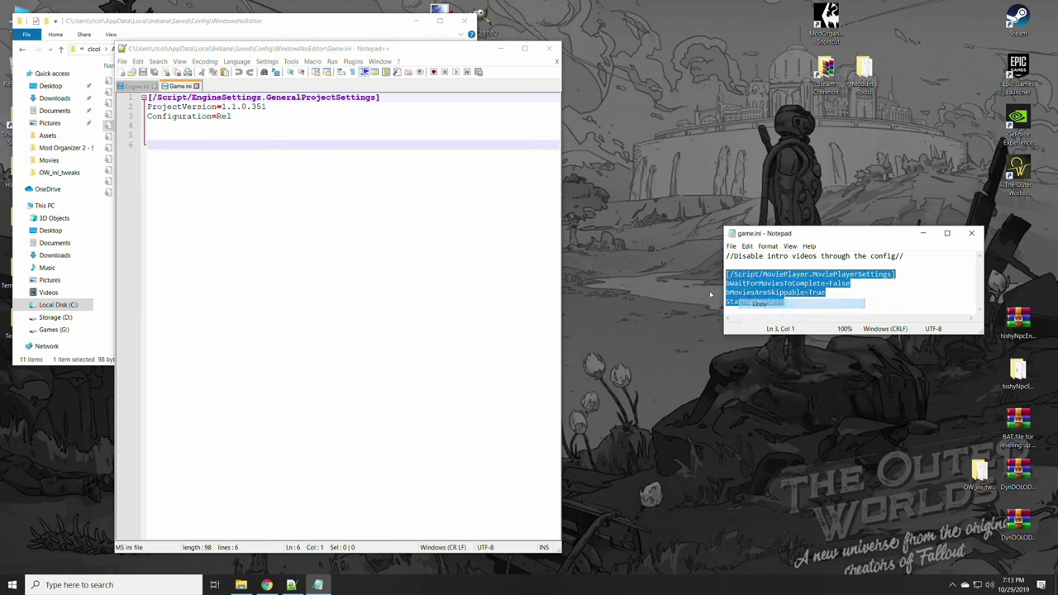
left_click(150, 143)
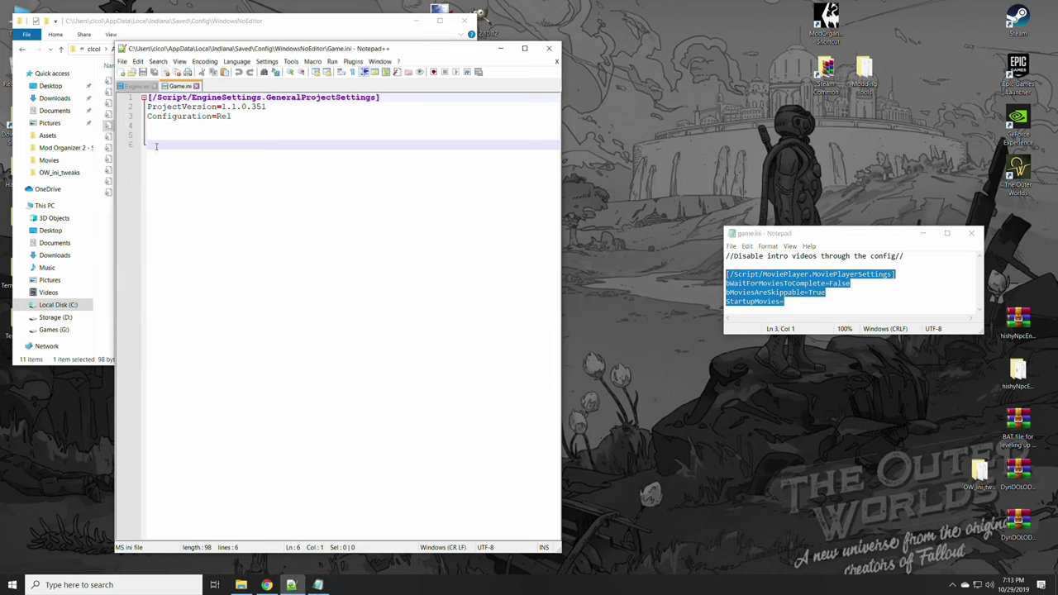
right_click(157, 147)
left_click(177, 172)
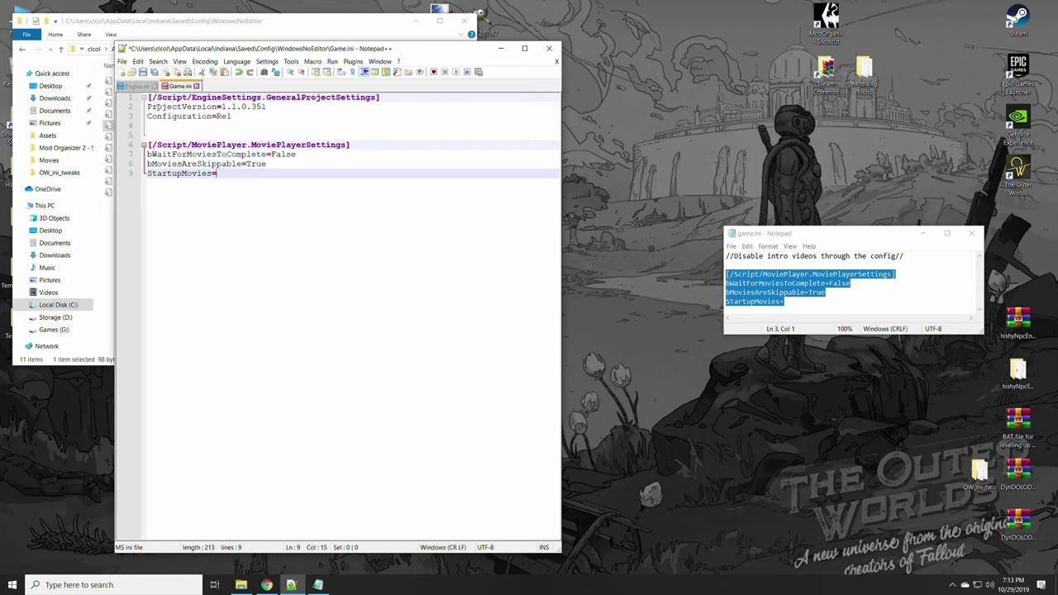
- Save the config Game.ini, close its document and minimize the editor
left_click(142, 72)
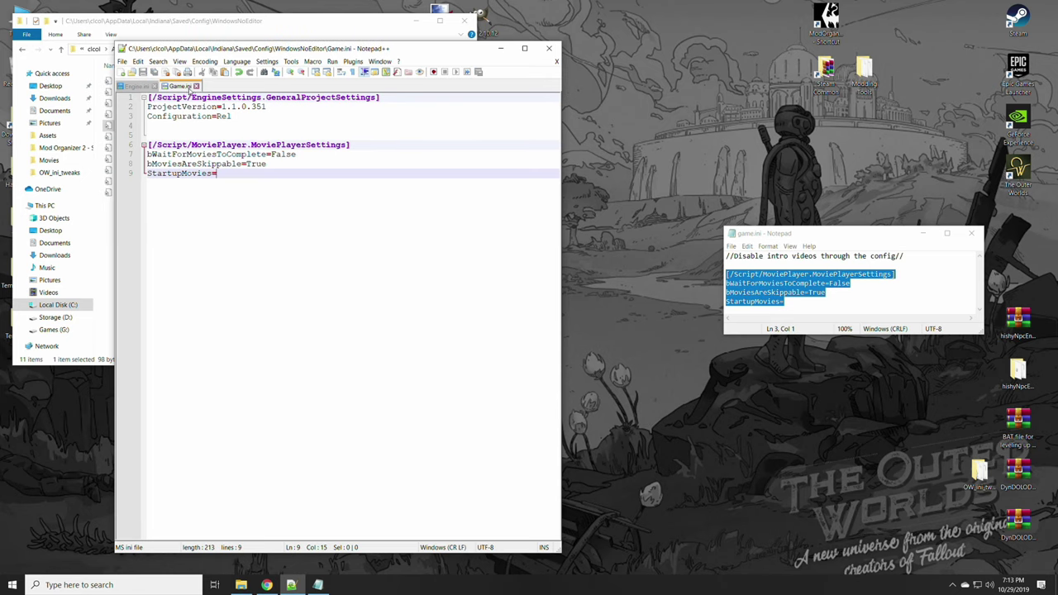
left_click(196, 86)
left_click(500, 51)
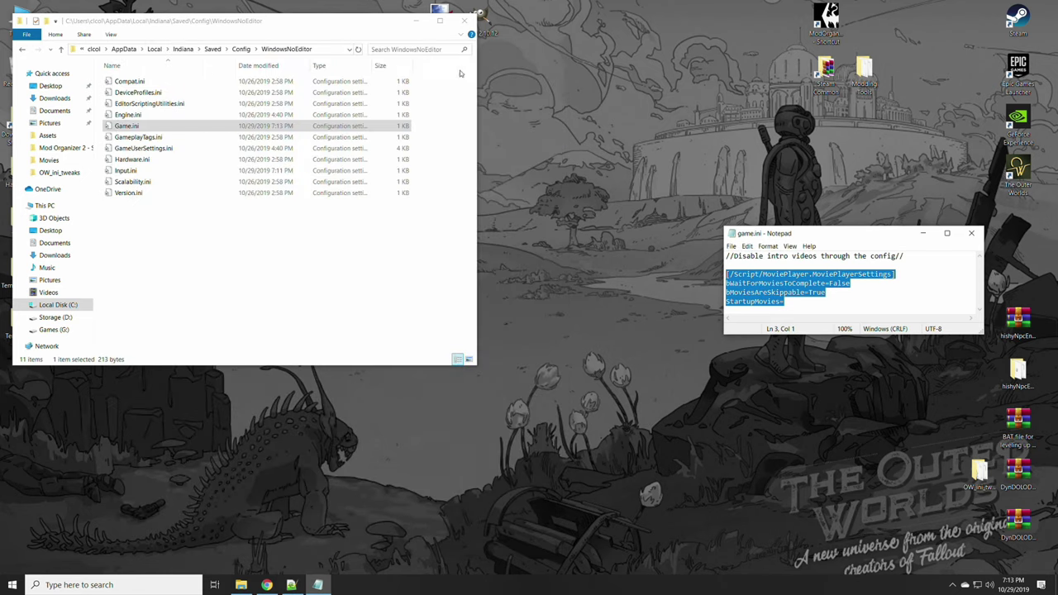
- Open the saved Game.ini in Notepad, enlarge it to check its contents, and close both it and the game.ini notes
double_click(156, 126)
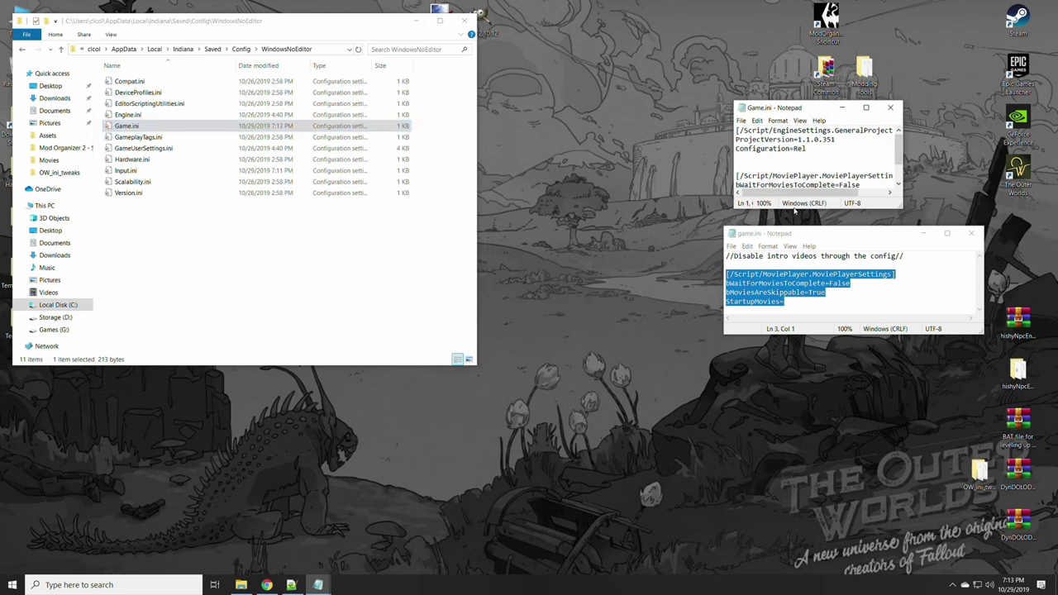
left_click_drag(796, 209, 801, 398)
left_click_drag(904, 254, 981, 254)
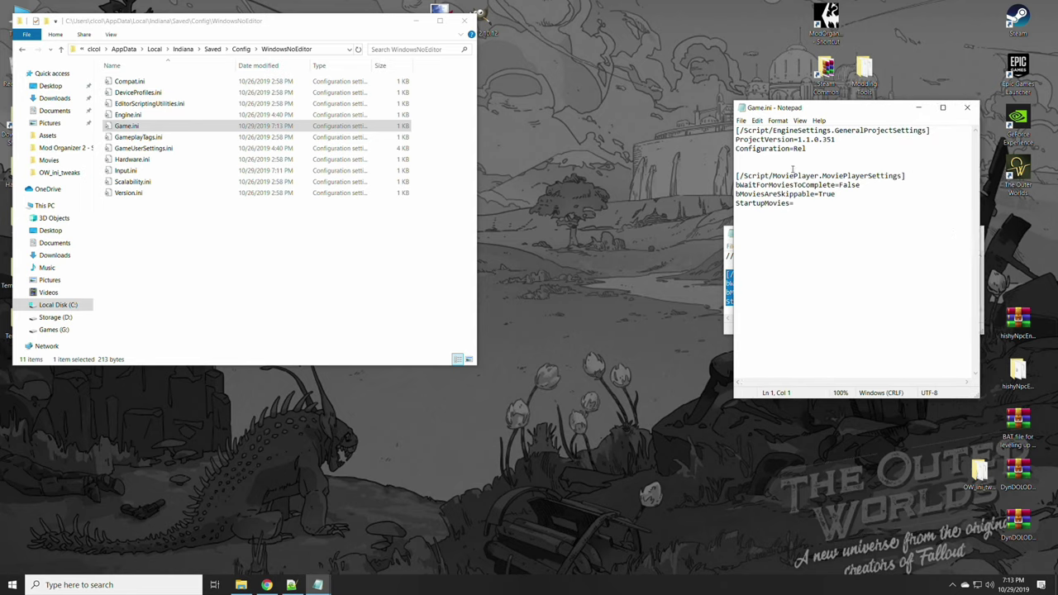
left_click(968, 107)
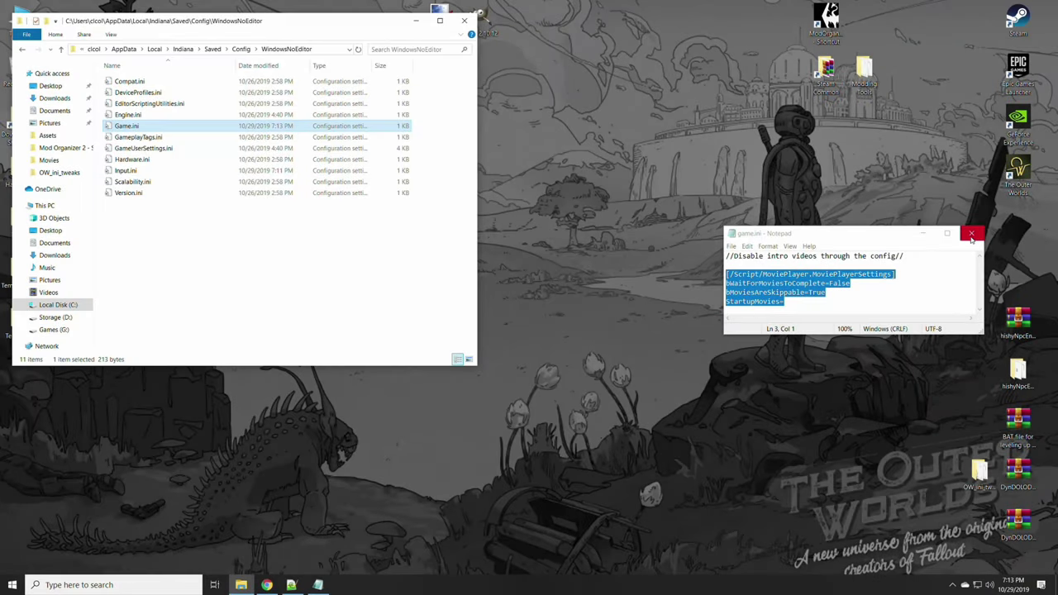
left_click(972, 233)
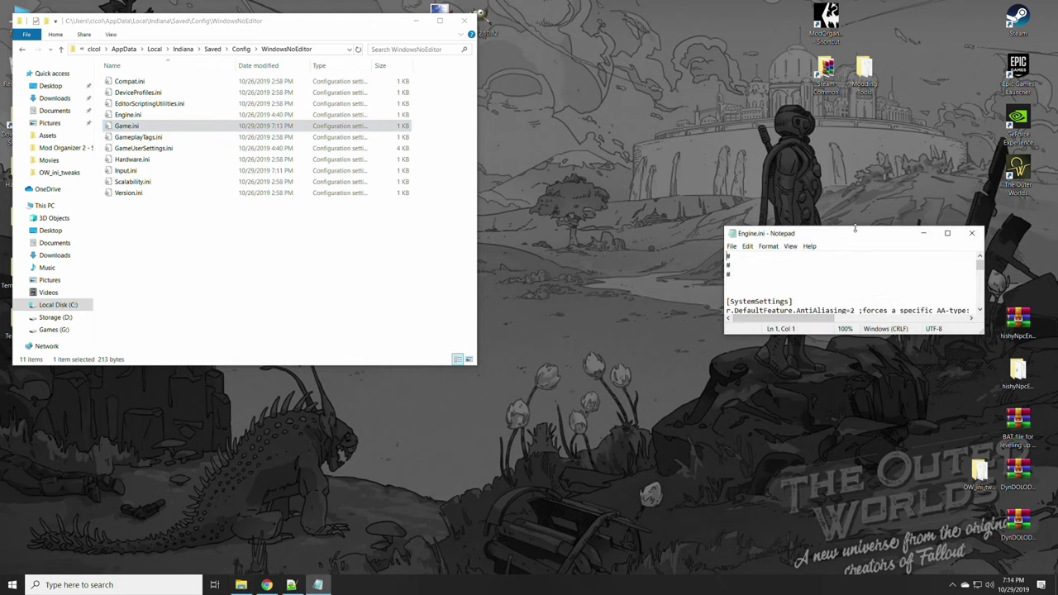
- Enlarge the Engine.ini notes window to show all its tweak lines and narrow the WindowsNoEditor folder window beside it
left_click_drag(862, 227, 865, 25)
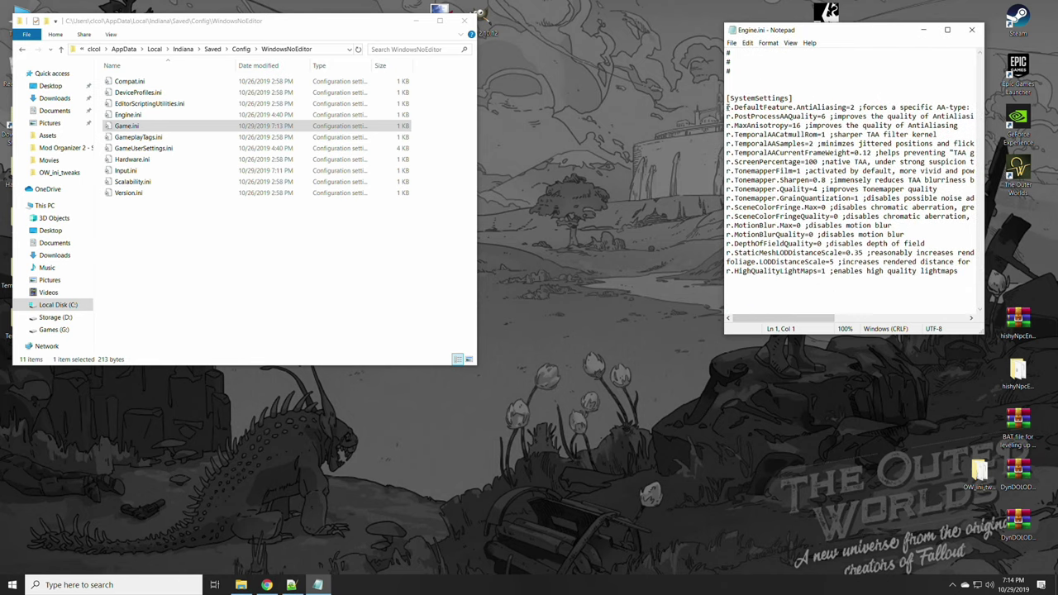
left_click_drag(725, 88, 493, 79)
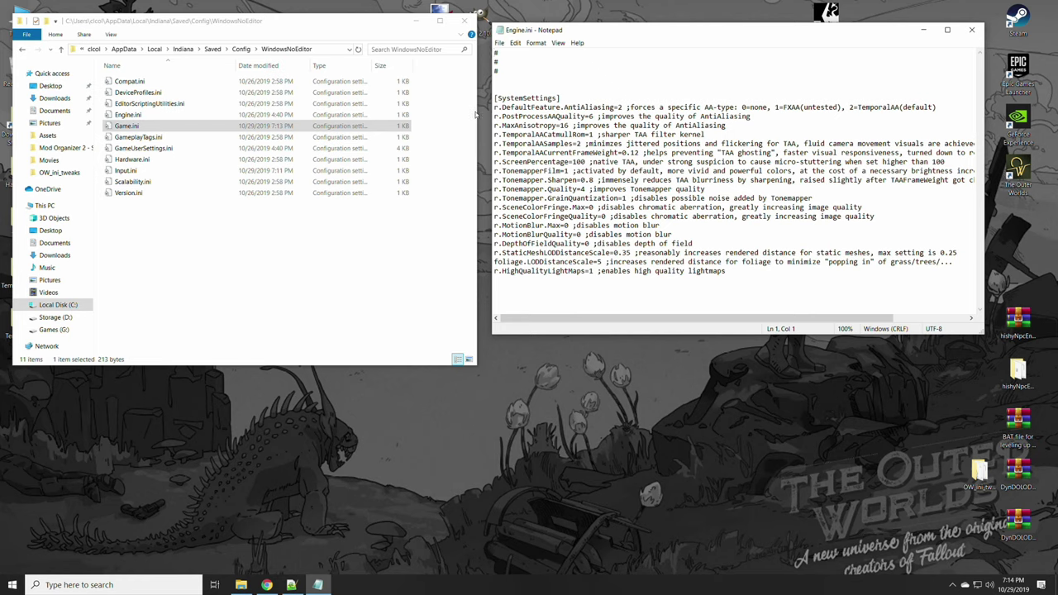
left_click(475, 111)
left_click_drag(475, 111, 431, 111)
left_click_drag(493, 165, 432, 165)
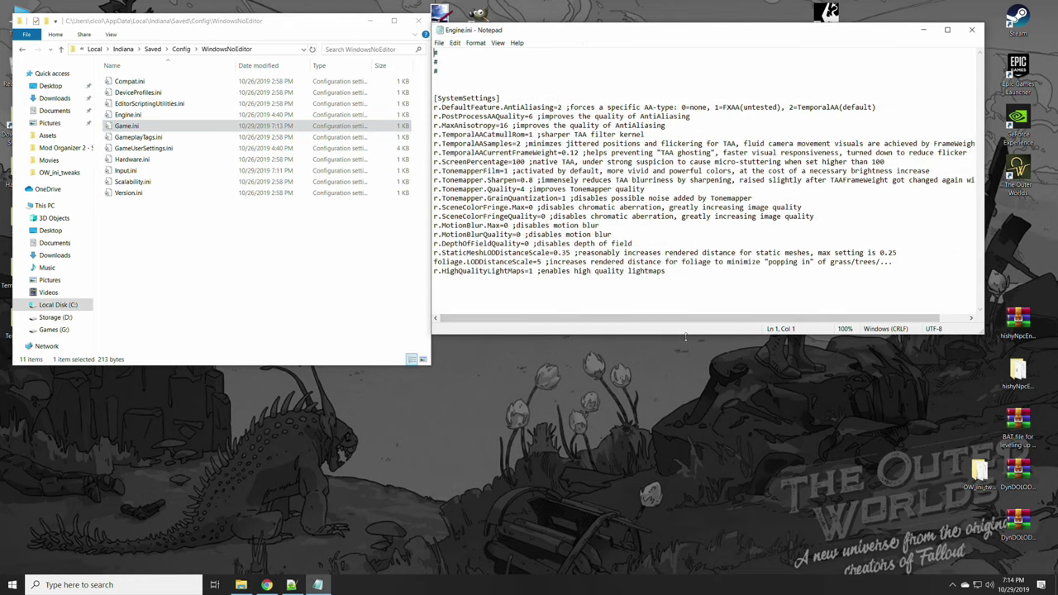
mouse_move(685, 335)
left_mouse_down()
mouse_move(683, 503)
mouse_move(679, 349)
left_mouse_up()
- Open the WindowsNoEditor folder's Engine.ini in Notepad++ and arrange it side by side with the widened Engine.ini notes
left_click(144, 115)
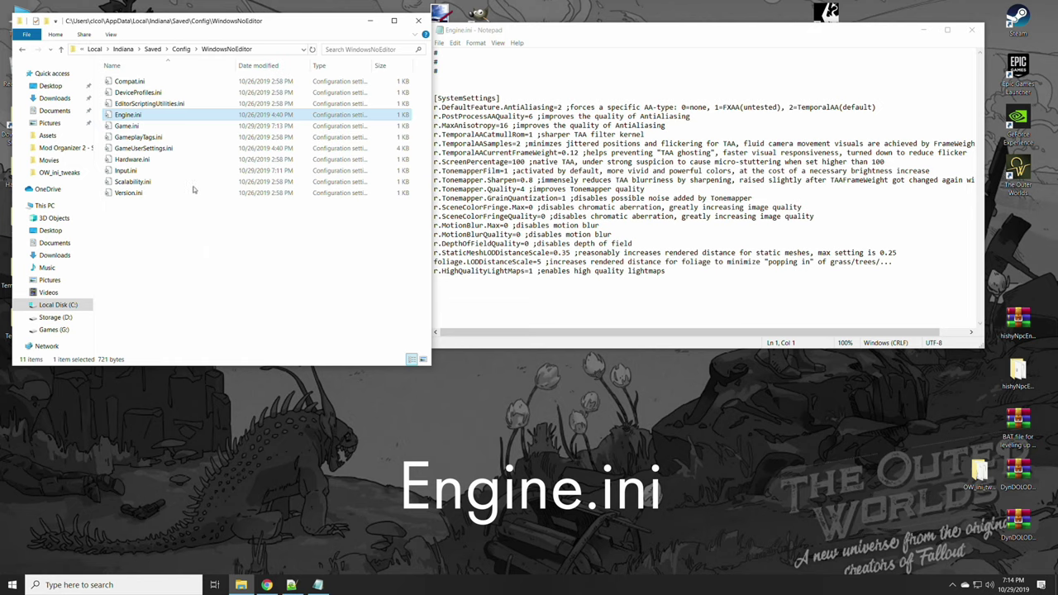
right_click(190, 116)
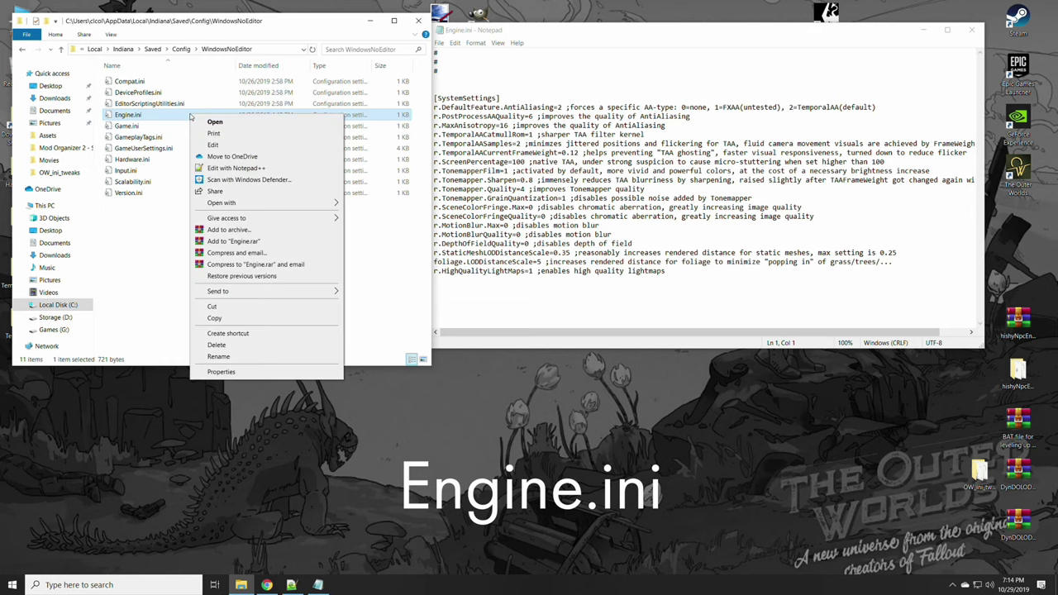
left_click(217, 168)
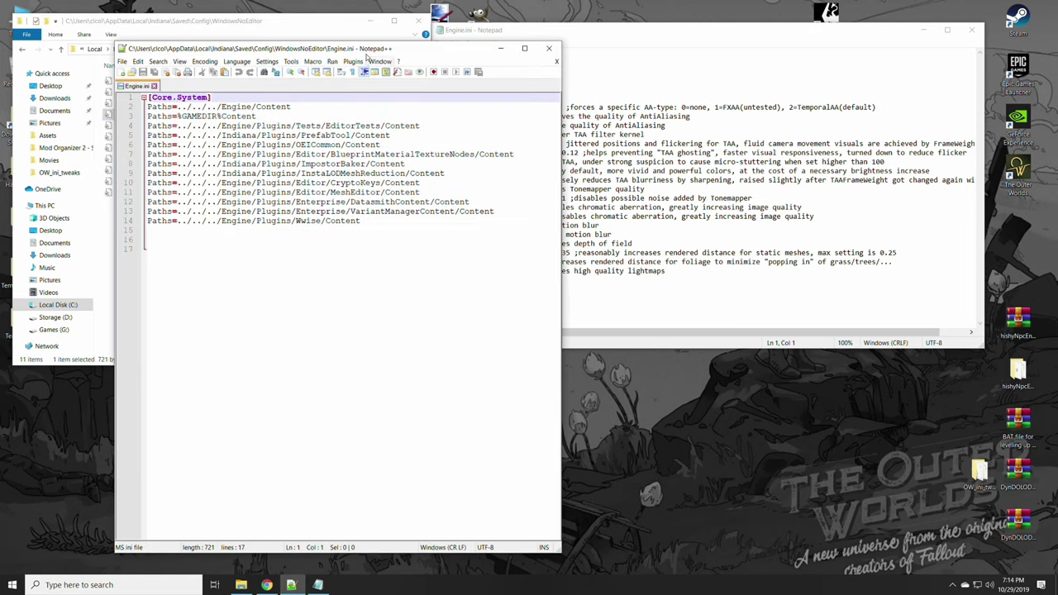
left_click_drag(367, 53, 251, 43)
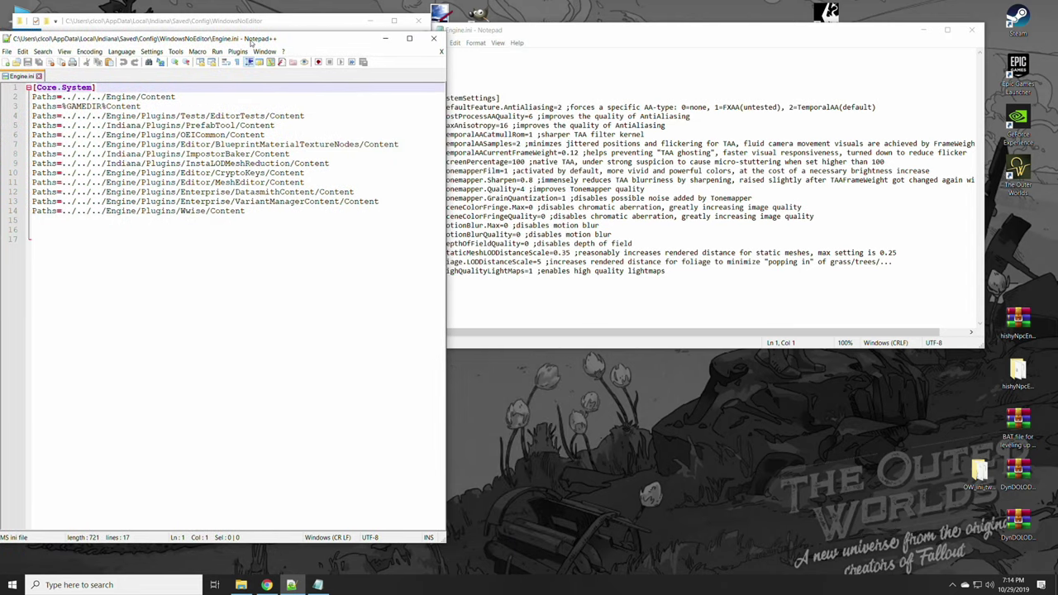
left_click(658, 38)
left_click_drag(680, 36, 705, 38)
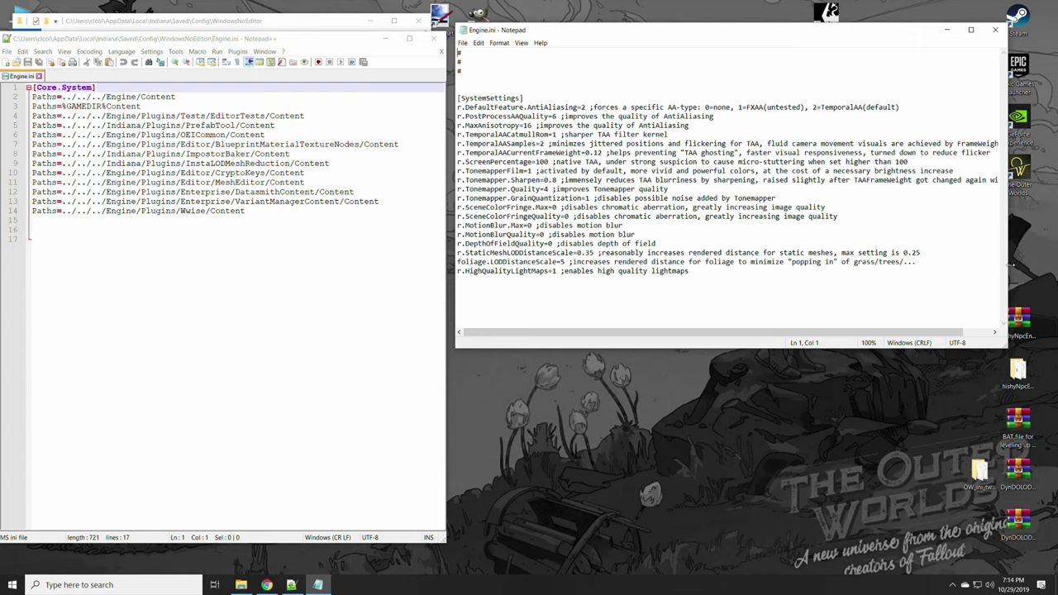
left_click_drag(1008, 266, 1051, 262)
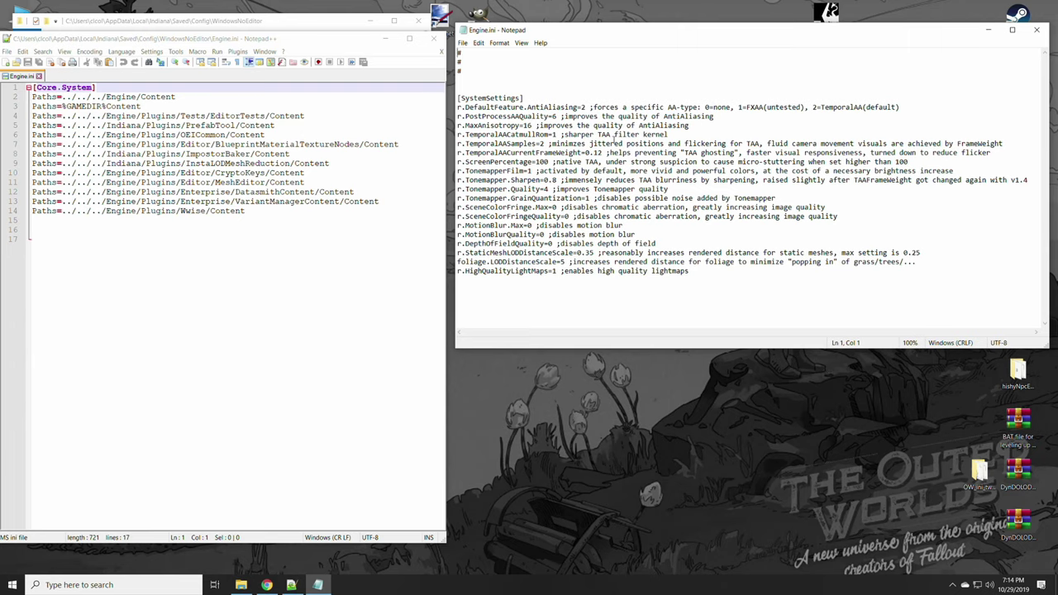
- Copy the [SystemSettings] header from the Engine.ini notes onto line 17 of the config Engine.ini
left_click_drag(523, 99, 457, 99)
right_click(485, 100)
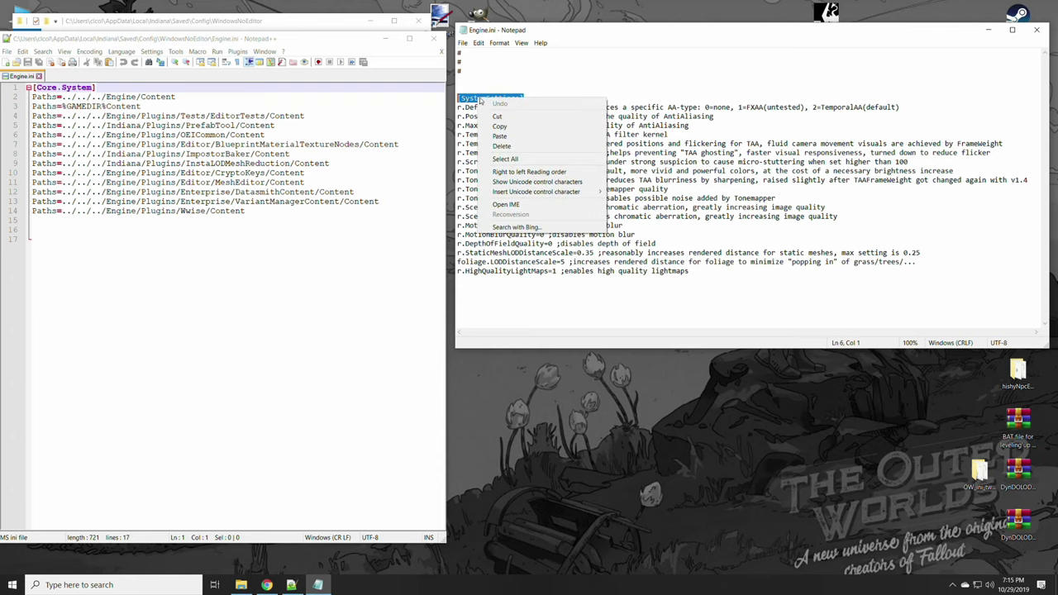
left_click(499, 125)
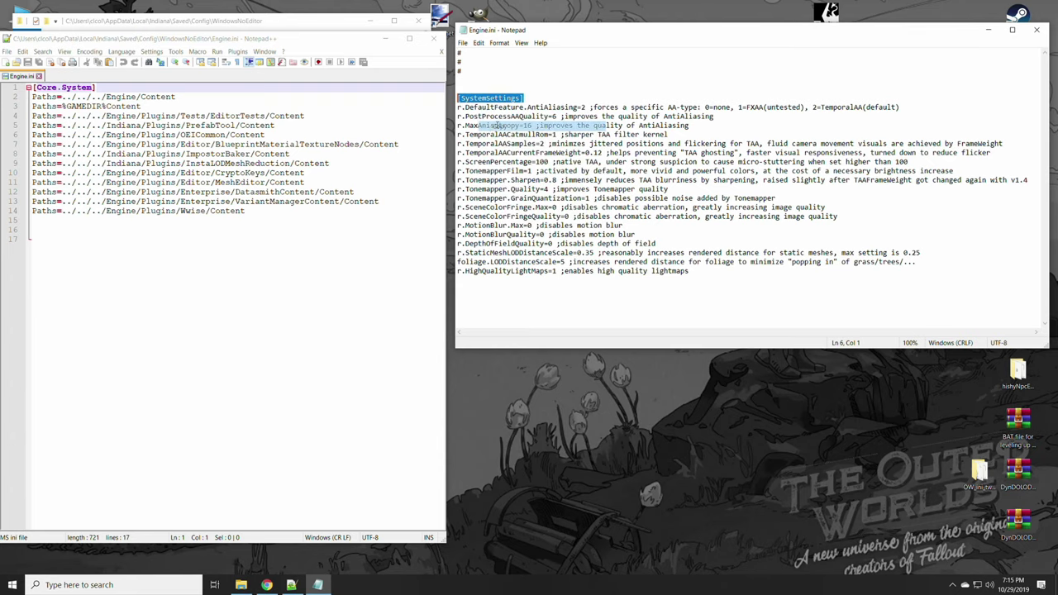
left_click(37, 237)
right_click(37, 239)
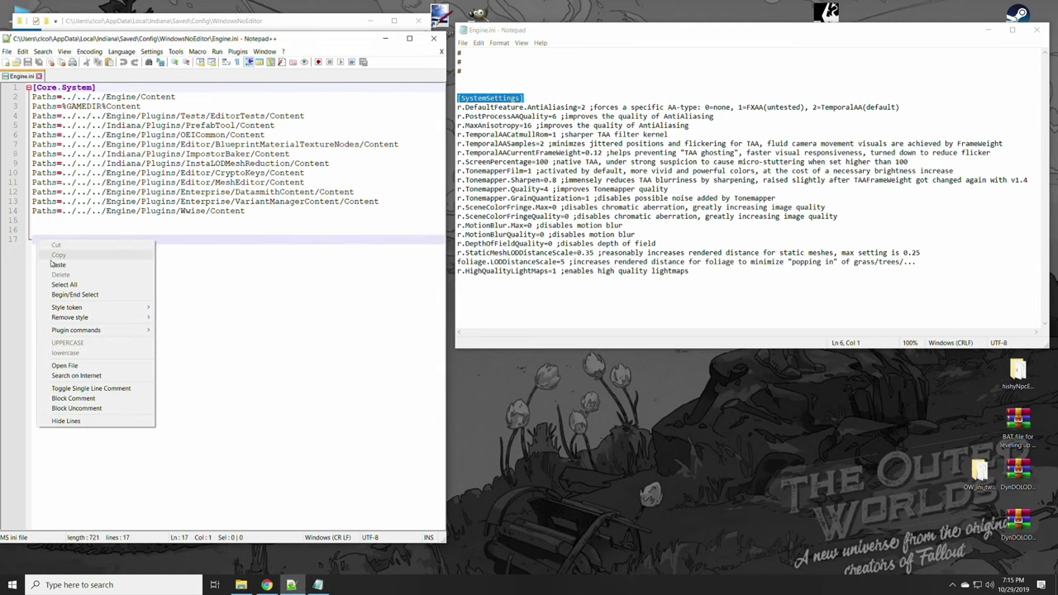
left_click(55, 265)
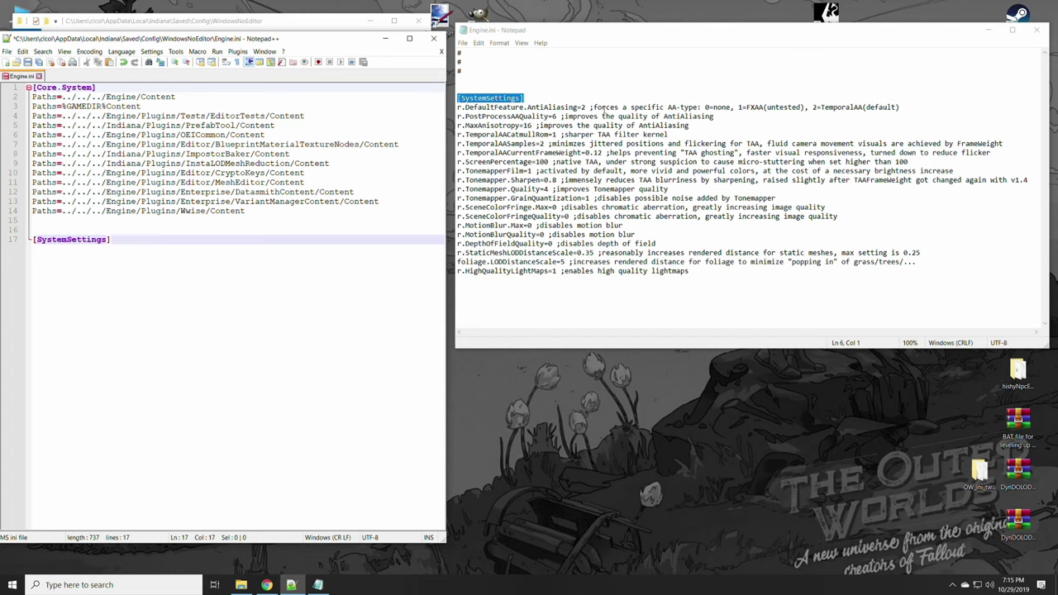
- Copy the r.DefaultFeature.AntiAliasing=2 line with its comment from the notes onto a new line under [SystemSettings] in the config Engine.ini
left_click(585, 107)
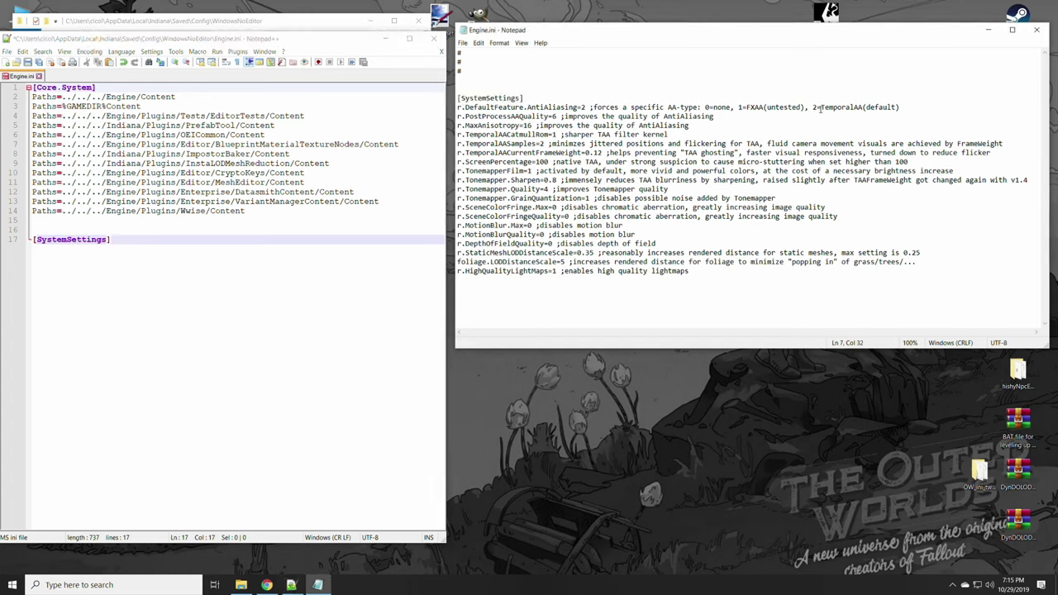
left_click_drag(813, 107, 458, 108)
right_click(458, 108)
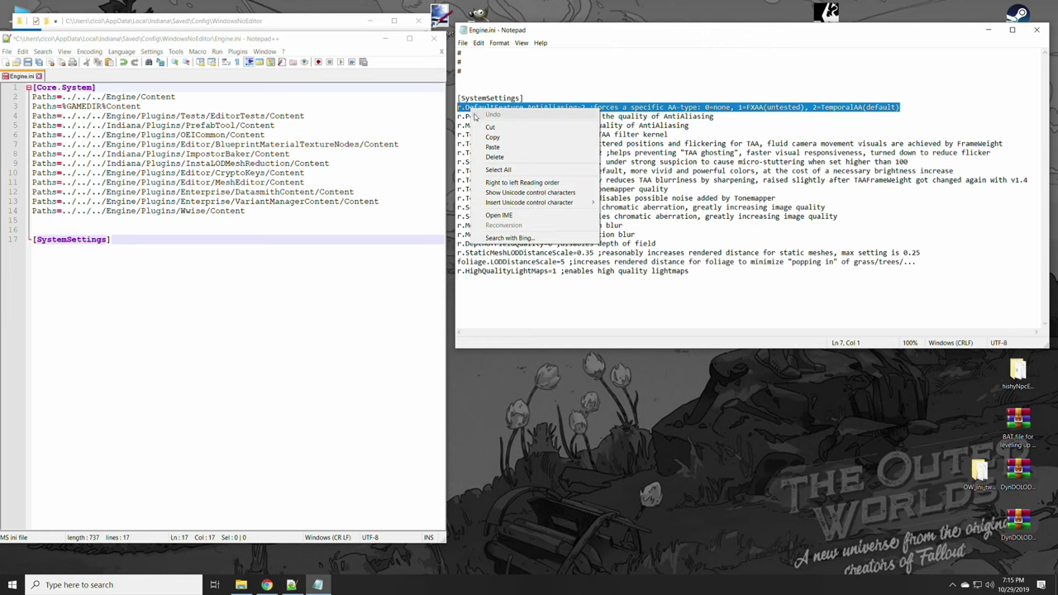
left_click(496, 137)
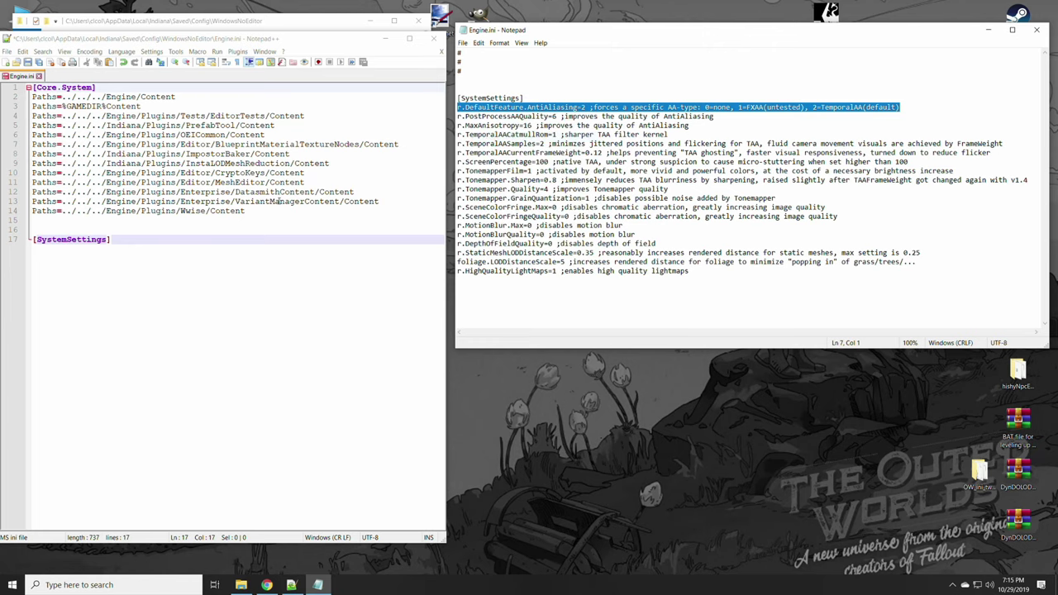
left_click(59, 256)
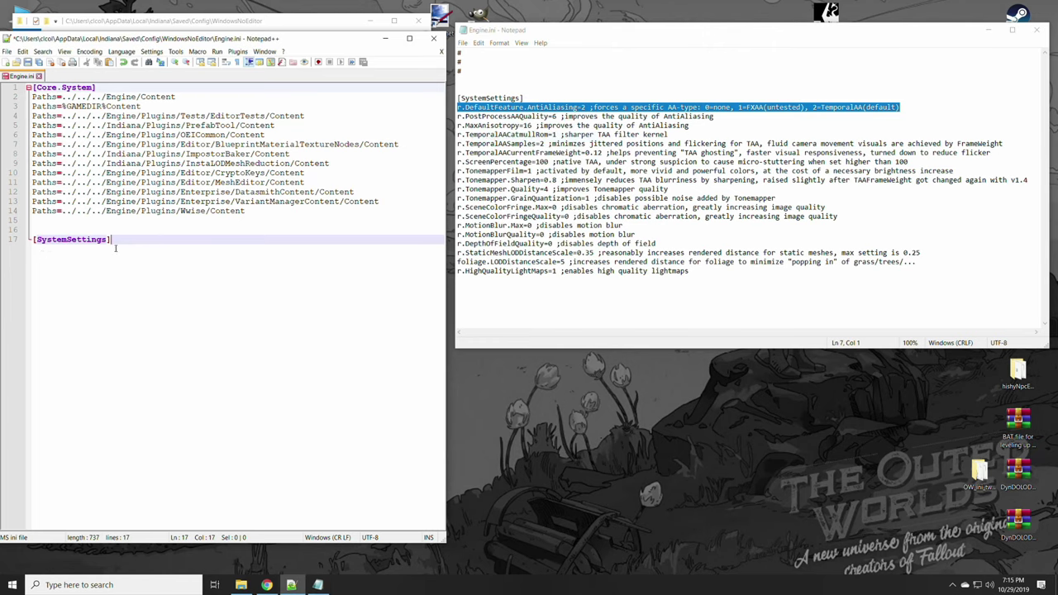
key("Return")
key("ctrl+v")
left_click_drag(171, 526, 76, 526)
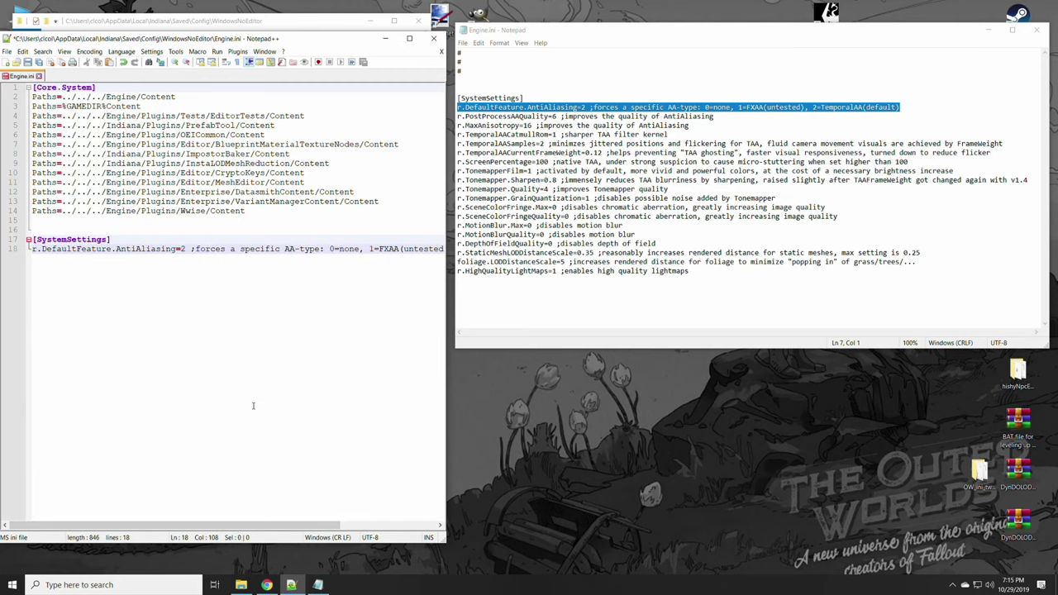
- Copy the r.PostProcessAAQuality=6 and r.MaxAnisotropy=16 lines with their comments from the notes to lines 19–20 of the config Engine.ini
left_click(729, 117)
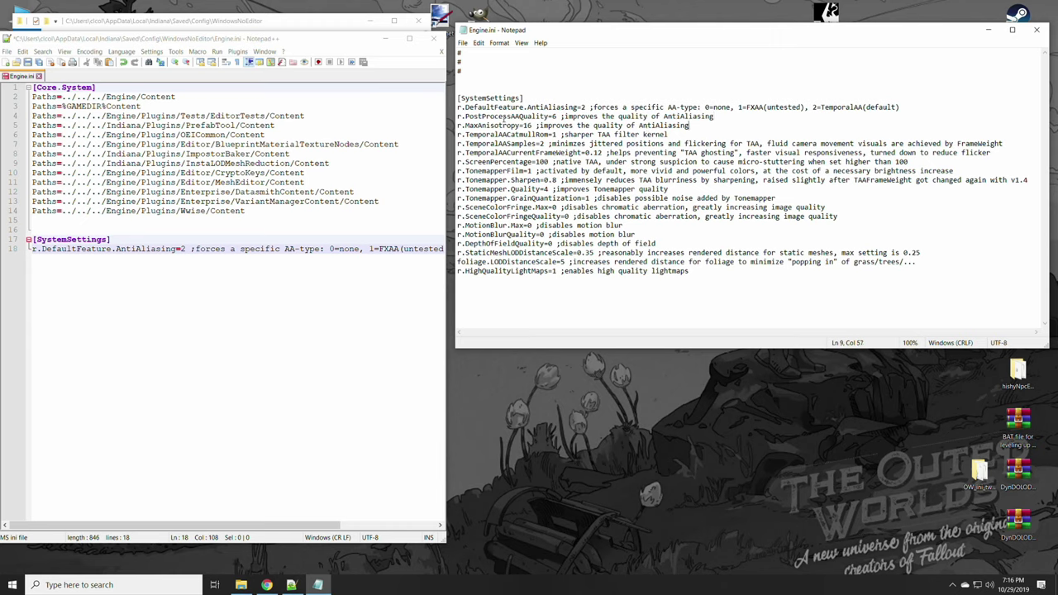
left_click_drag(510, 117, 519, 117)
left_click(561, 116)
key("Delete")
left_click_drag(693, 127, 457, 118)
right_click(468, 118)
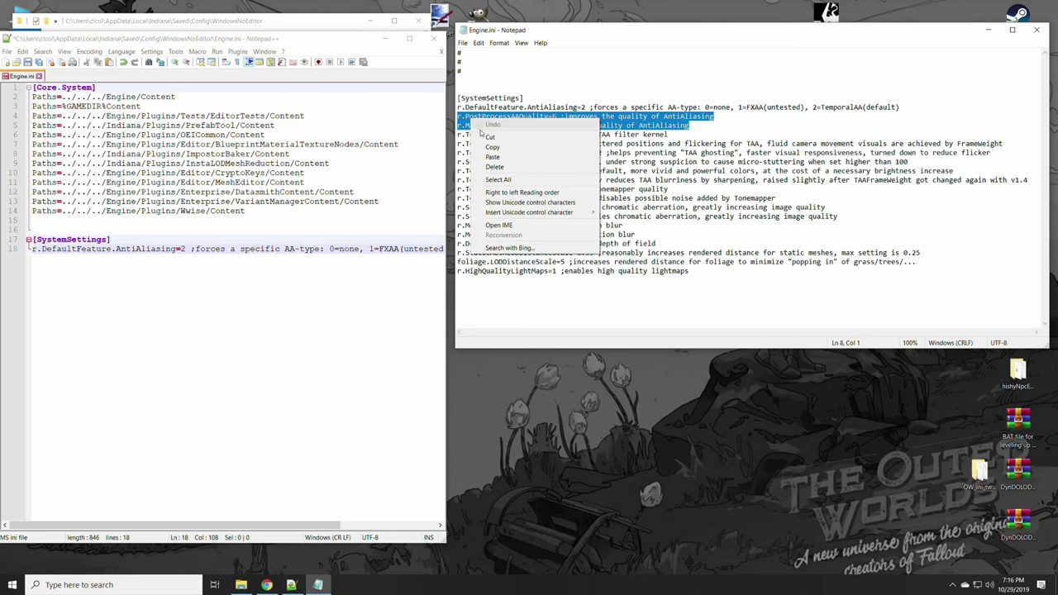
left_click(494, 143)
left_click(117, 263)
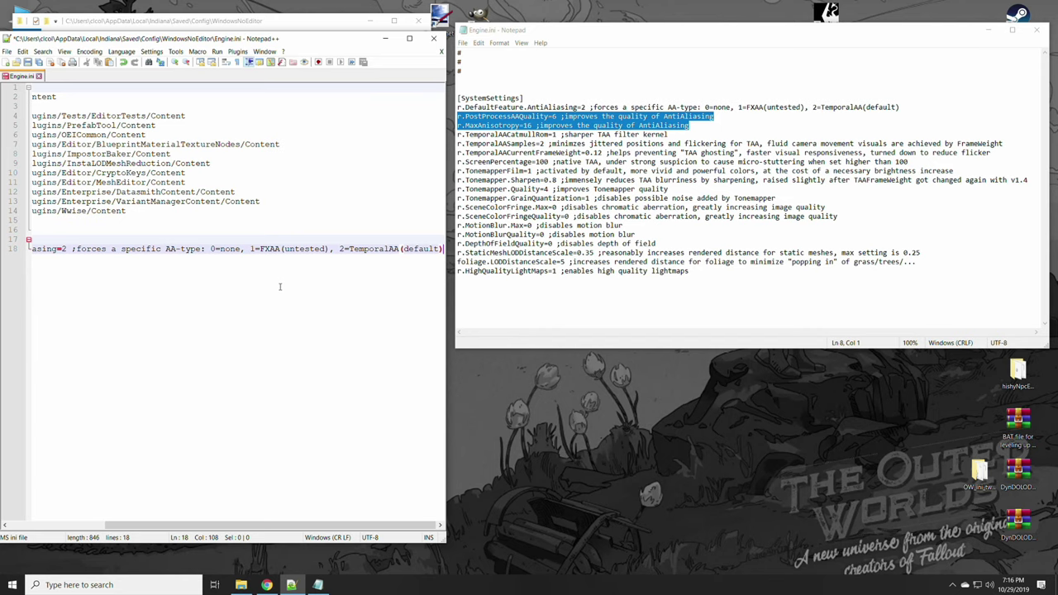
key("Return")
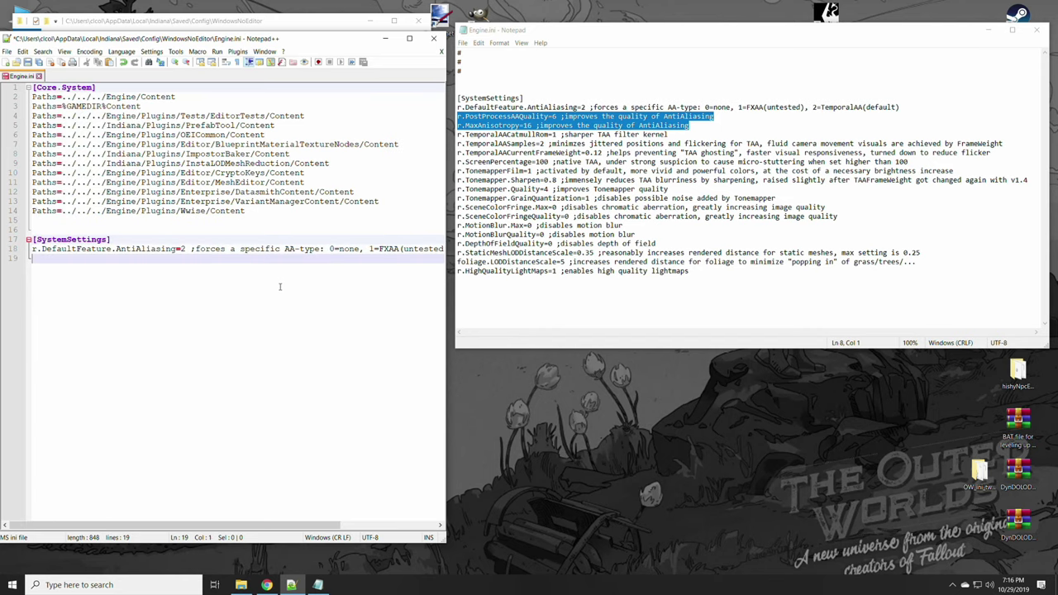
right_click(38, 258)
left_click(58, 282)
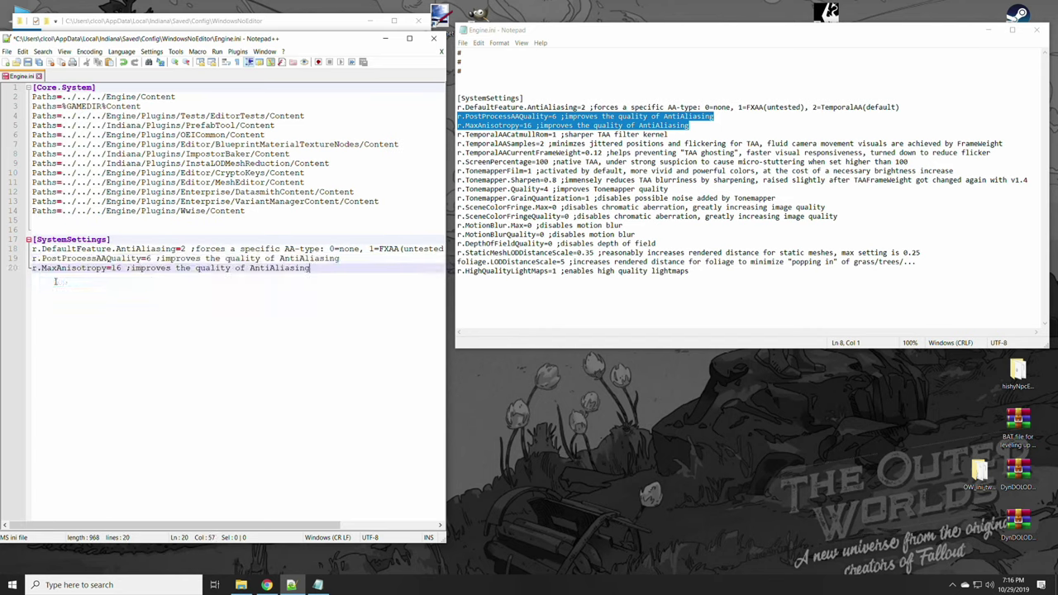
key("Return")
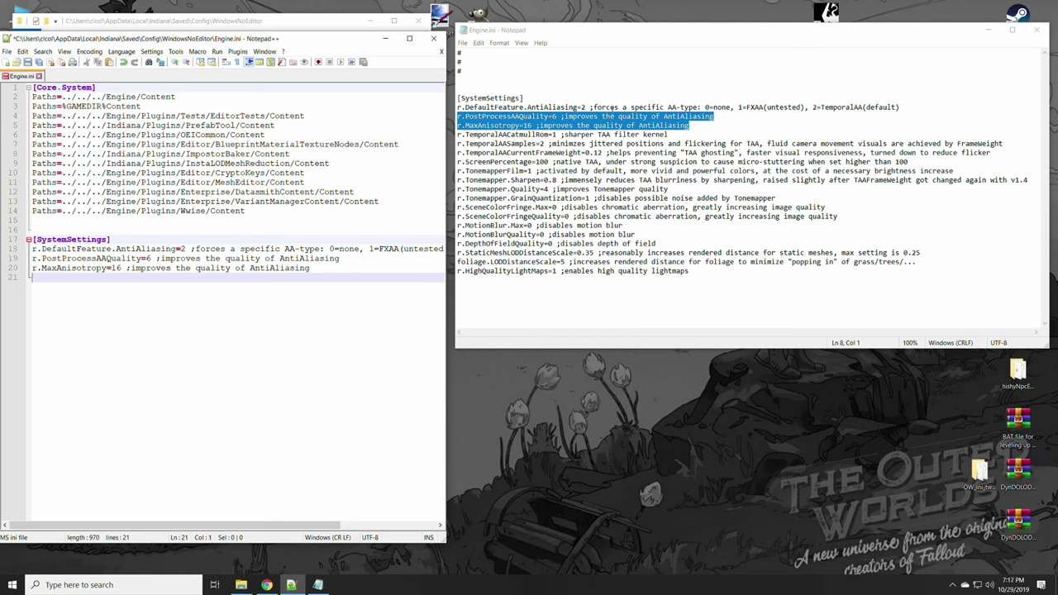
- Copy the r.TemporalAACatmullRom=1, r.TemporalAASamples=2 and r.TemporalAACurrentFrameWeight=0.12 lines from the notes to line 21 onward of the config Engine.ini
left_click(612, 106)
left_click_drag(613, 107, 597, 106)
left_click(692, 135)
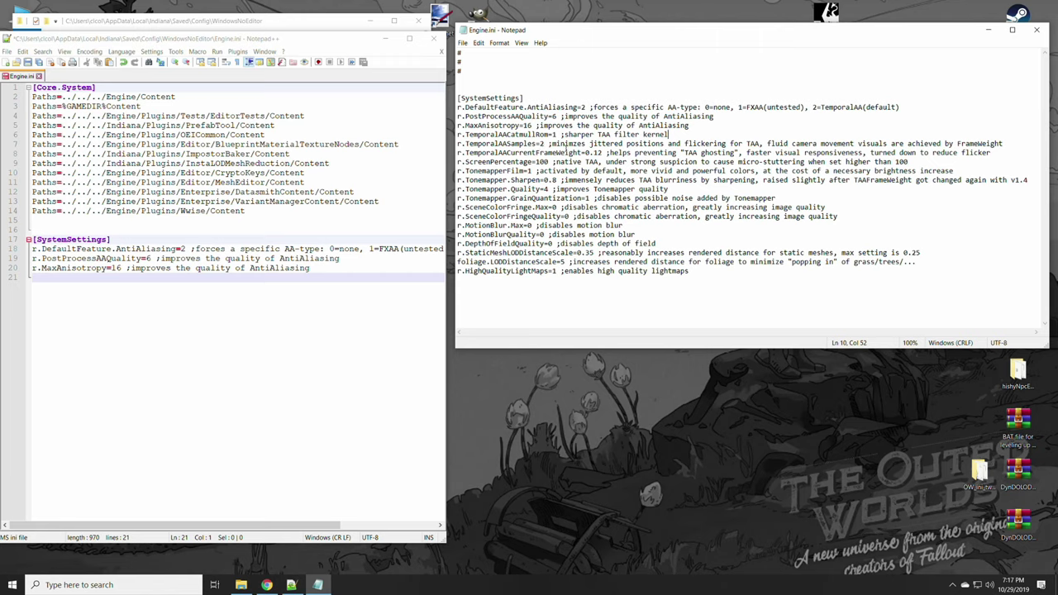
left_click_drag(596, 145, 1008, 145)
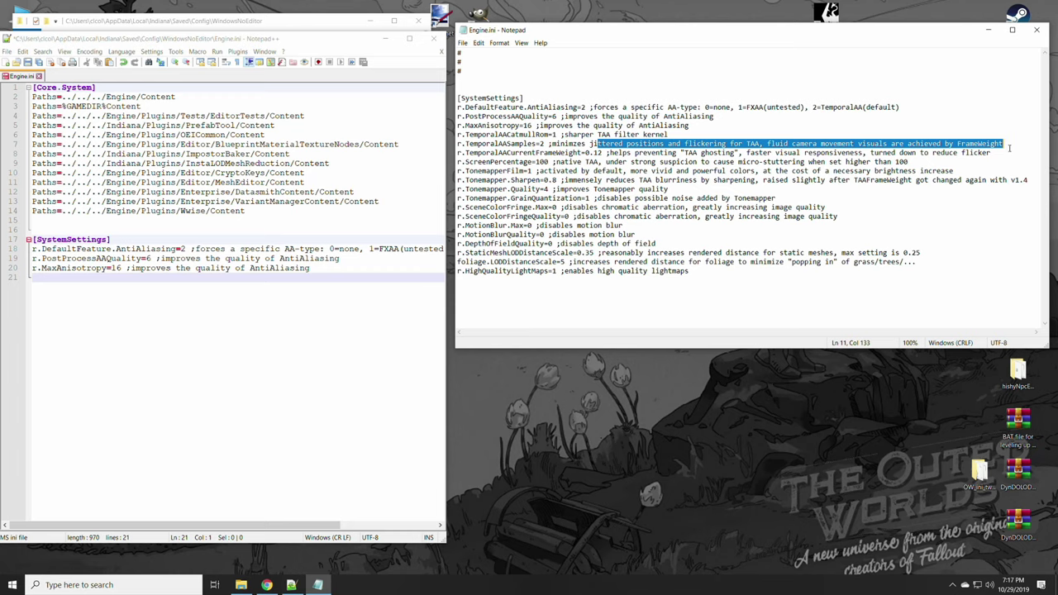
left_click_drag(1008, 152, 1009, 147)
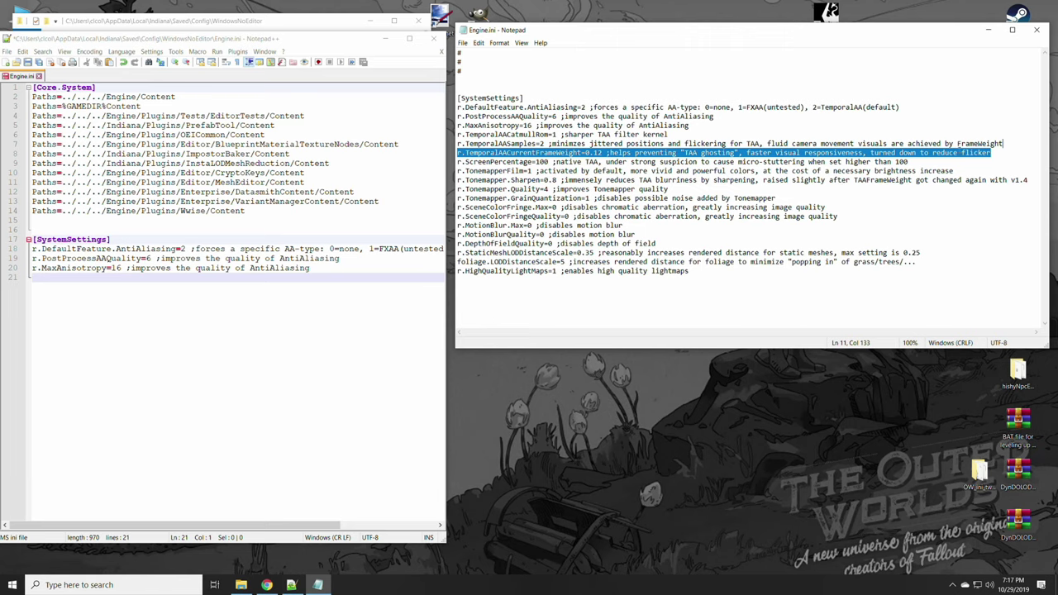
double_click(1001, 143)
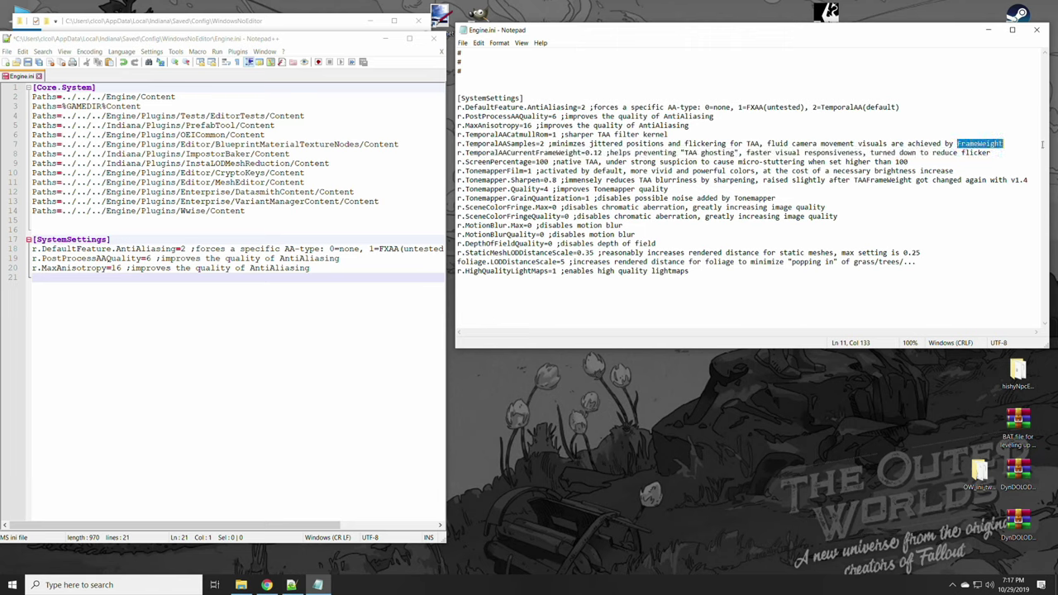
left_click(995, 154)
left_click_drag(996, 153, 459, 135)
left_click(43, 280)
right_click(43, 279)
left_click(63, 303)
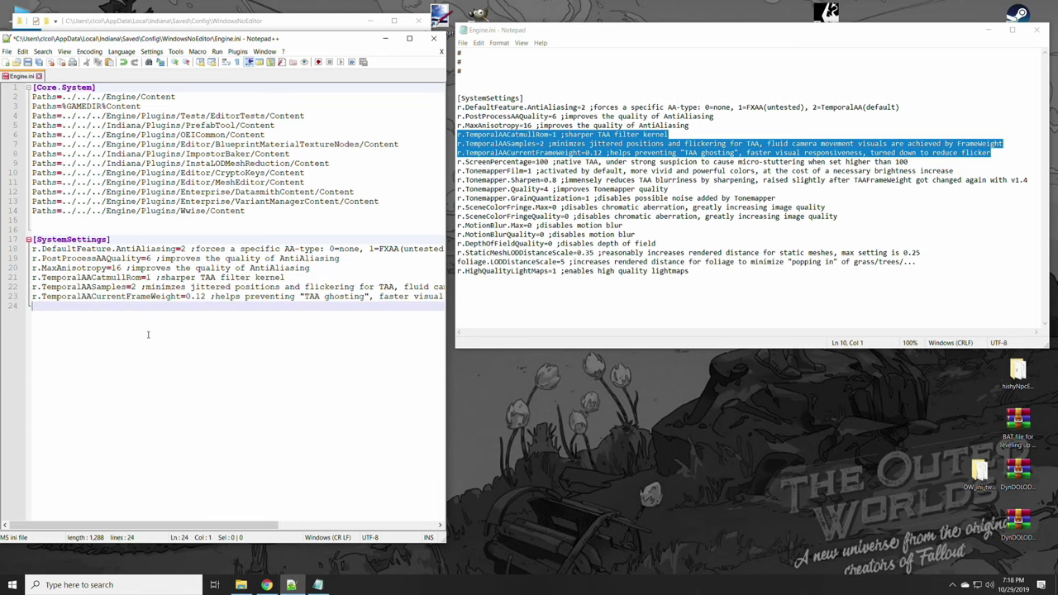
- Copy the r.ScreenPercentage=100 line with its comment from the notes onto line 24 of the config Engine.ini
left_click(529, 162)
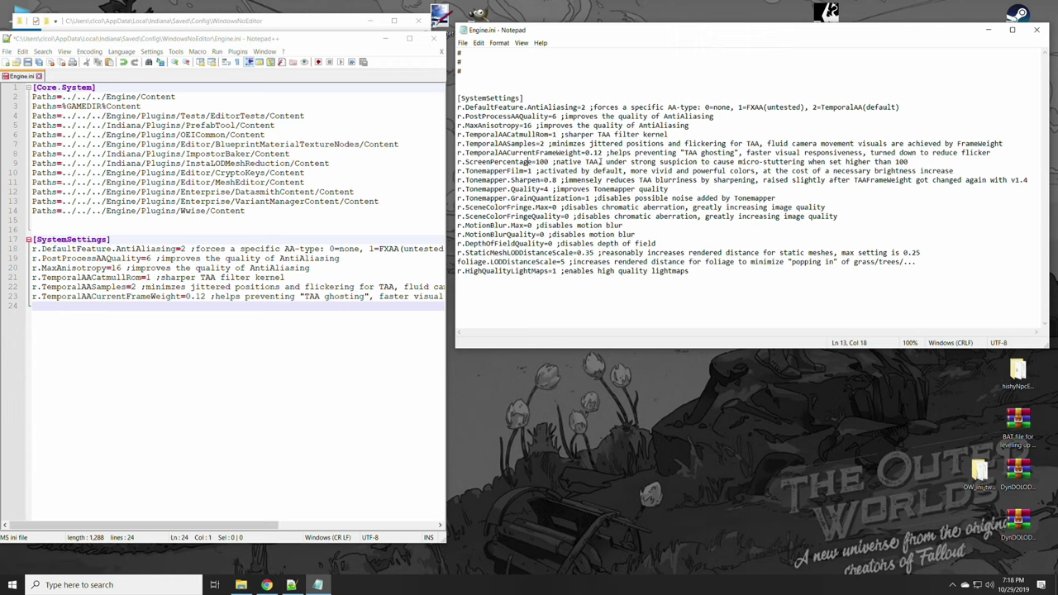
left_click(911, 161)
left_click_drag(911, 161, 457, 161)
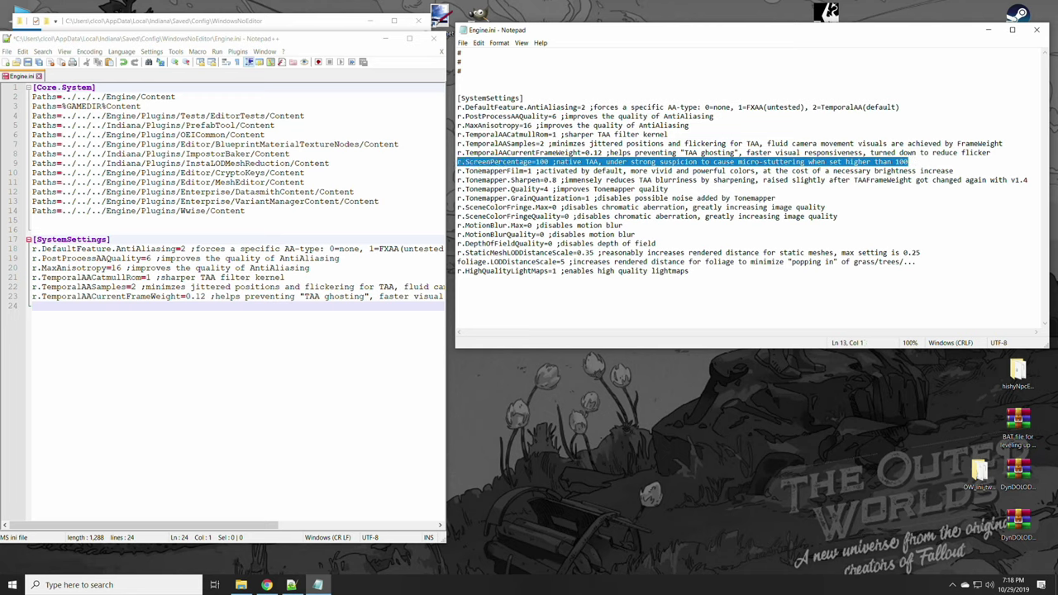
right_click(460, 161)
left_click(509, 189)
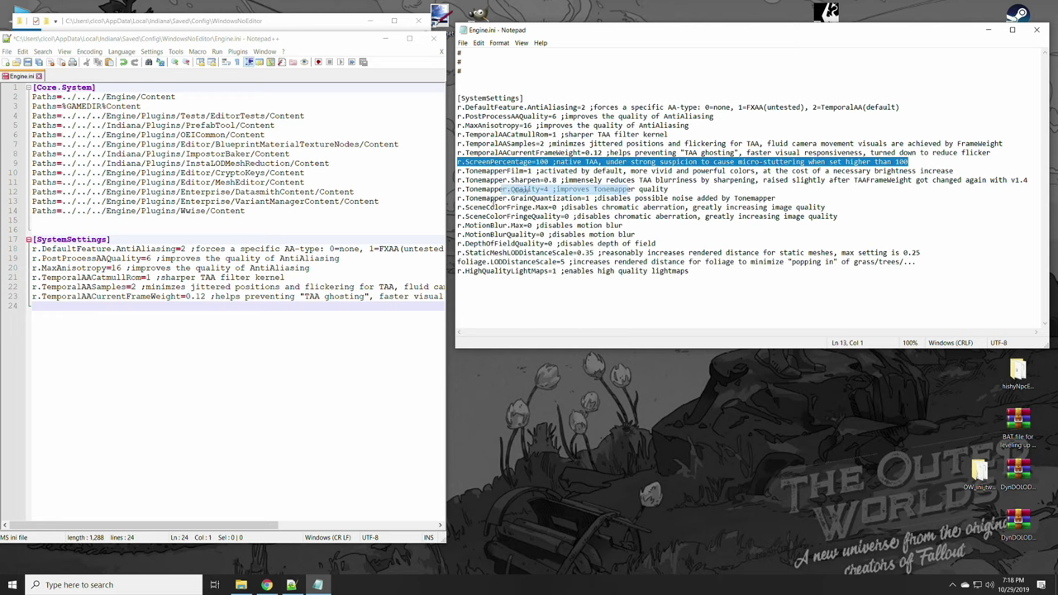
left_click(61, 307)
right_click(61, 307)
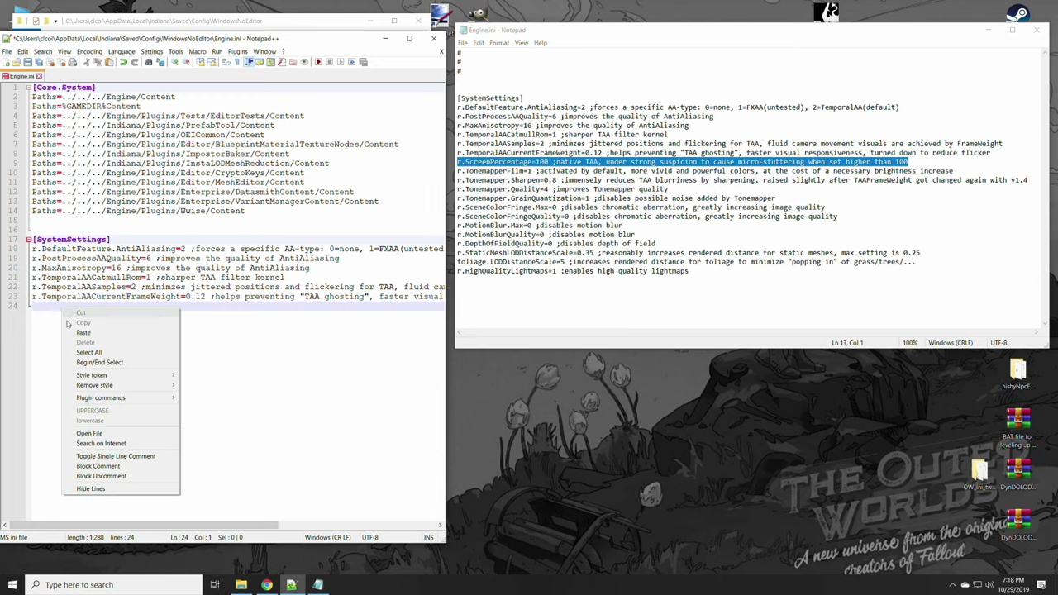
left_click(73, 333)
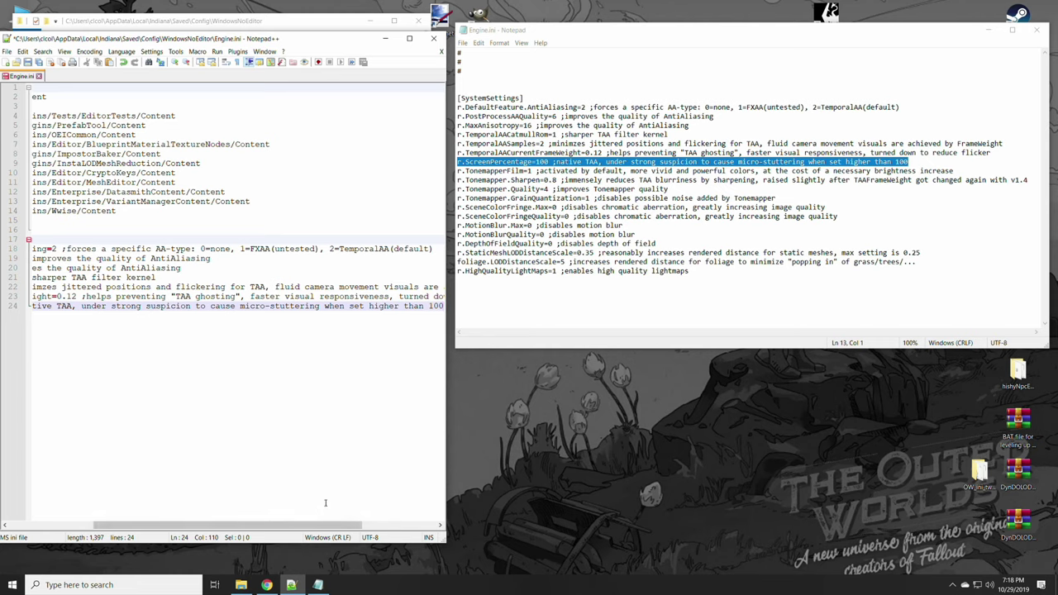
key("Return")
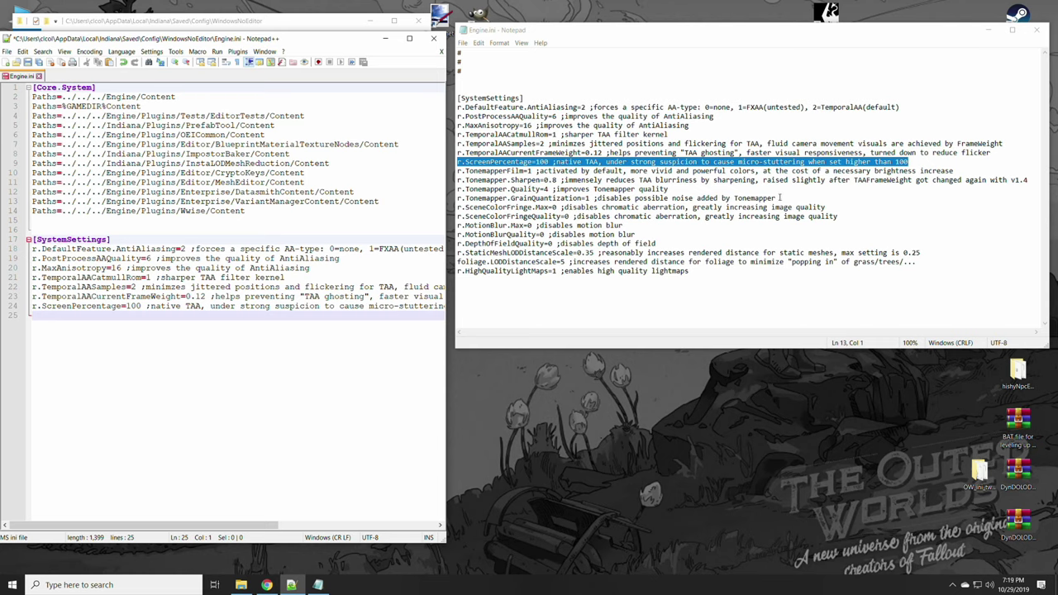
- Copy the four Tonemapper lines, from r.TonemapperFilm=1 through r.Tonemapper.GrainQuantization=1, from the notes to line 25 onward of the config Engine.ini
left_click_drag(780, 197, 458, 171)
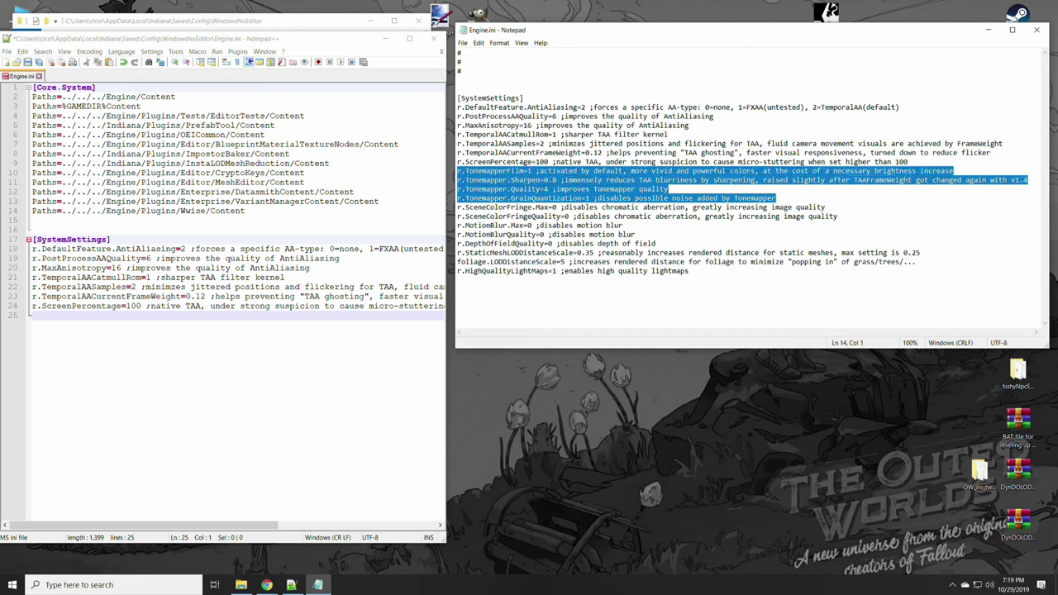
right_click(522, 179)
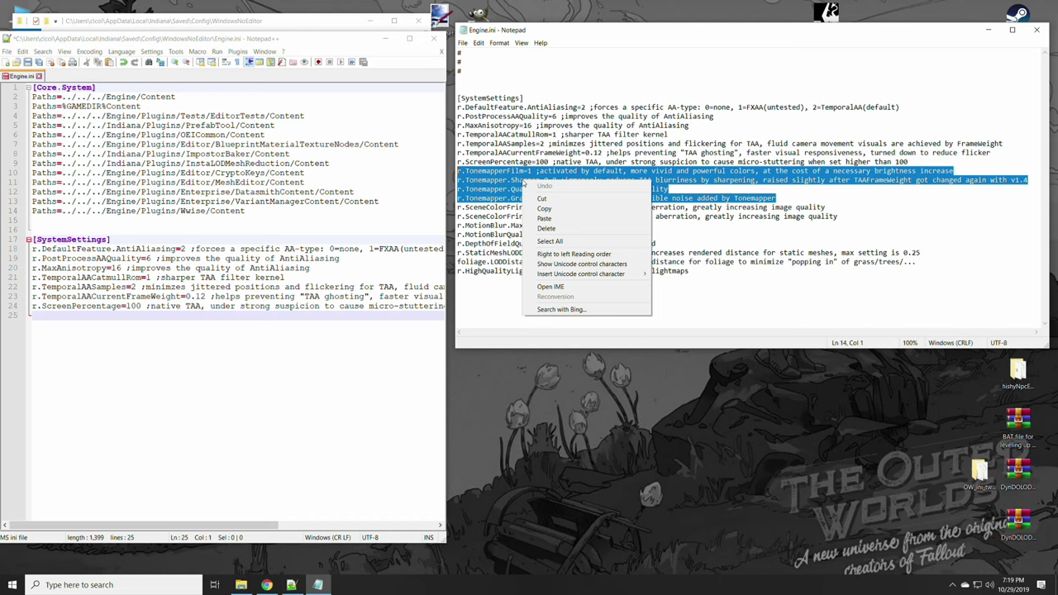
- Copy the r.SceneColorFringe.Max=0 and r.SceneColorFringeQuality=0 lines from the notes onto new lines below the Tonemapper entries
left_click_drag(838, 217, 457, 207)
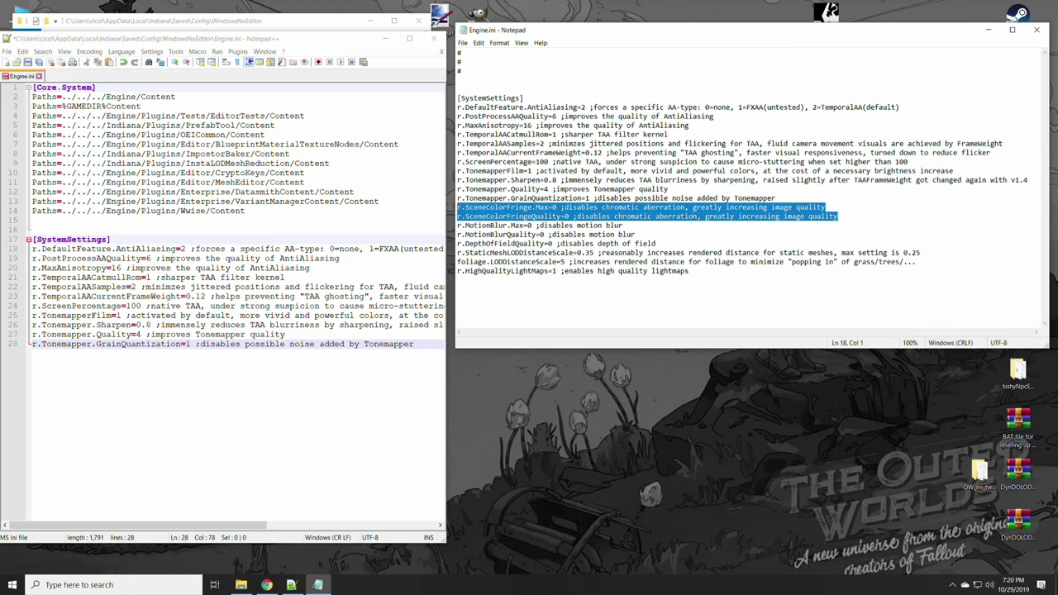
right_click(692, 216)
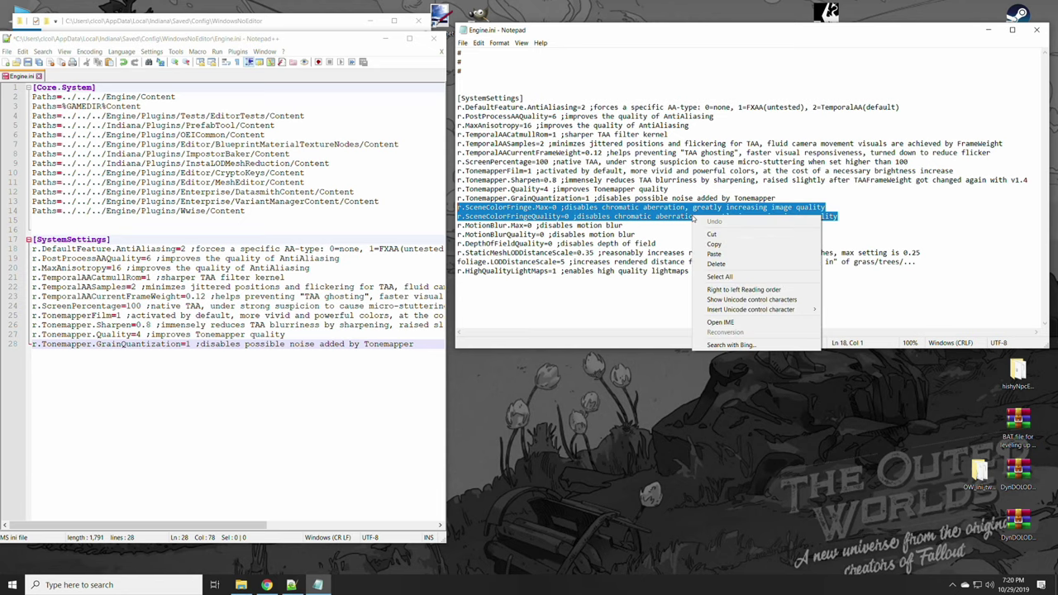
left_click(699, 245)
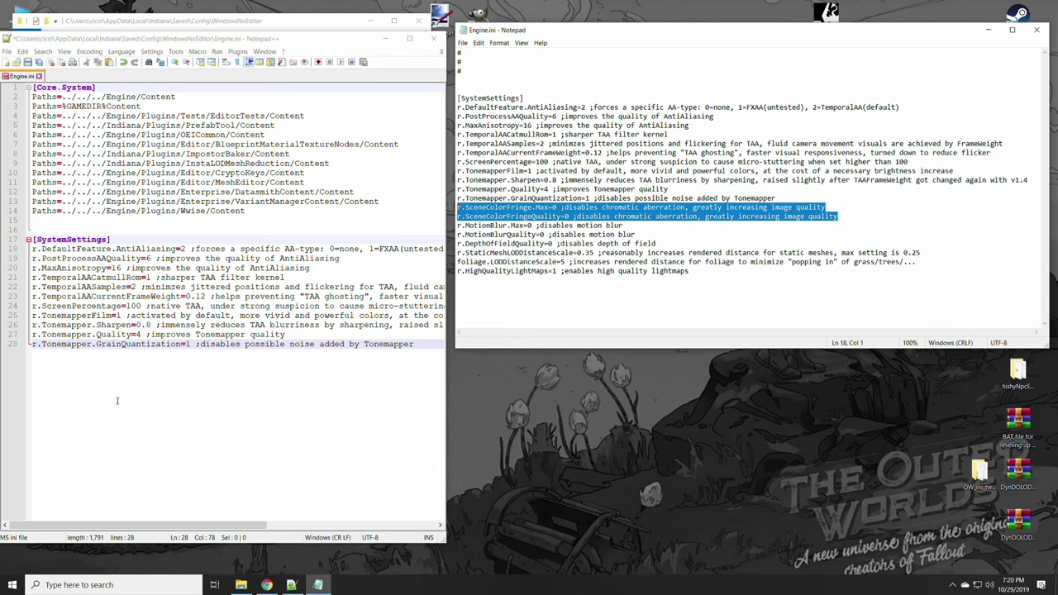
left_click(58, 356)
key("Return")
right_click(57, 356)
left_click(77, 379)
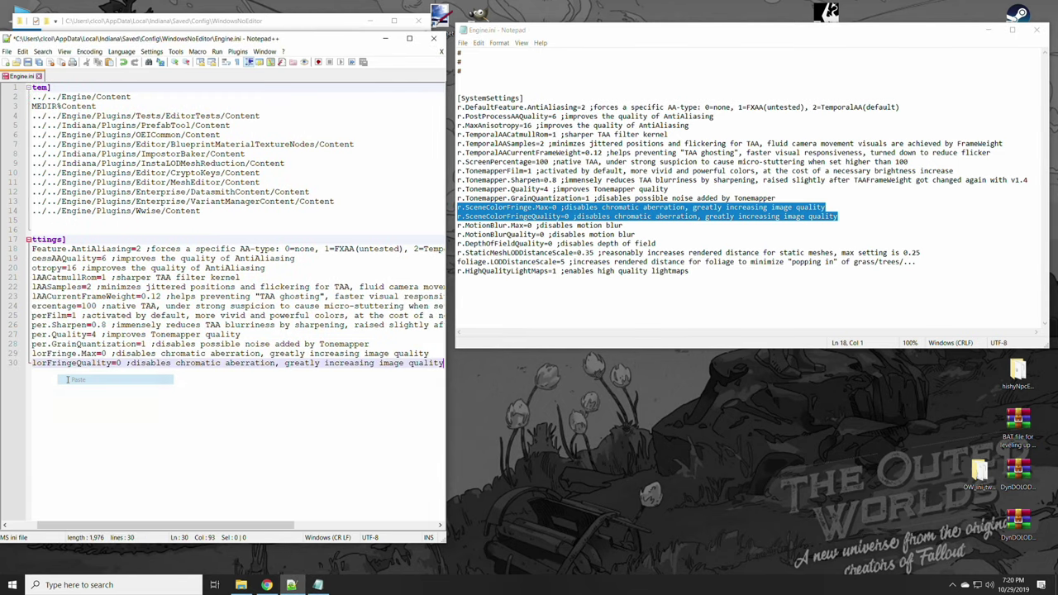
- Copy the r.MotionBlur.Max=0 and r.MotionBlurQuality=0 lines from the notes to lines 31–32 of the config Engine.ini
left_click(642, 235)
left_click_drag(642, 235, 458, 226)
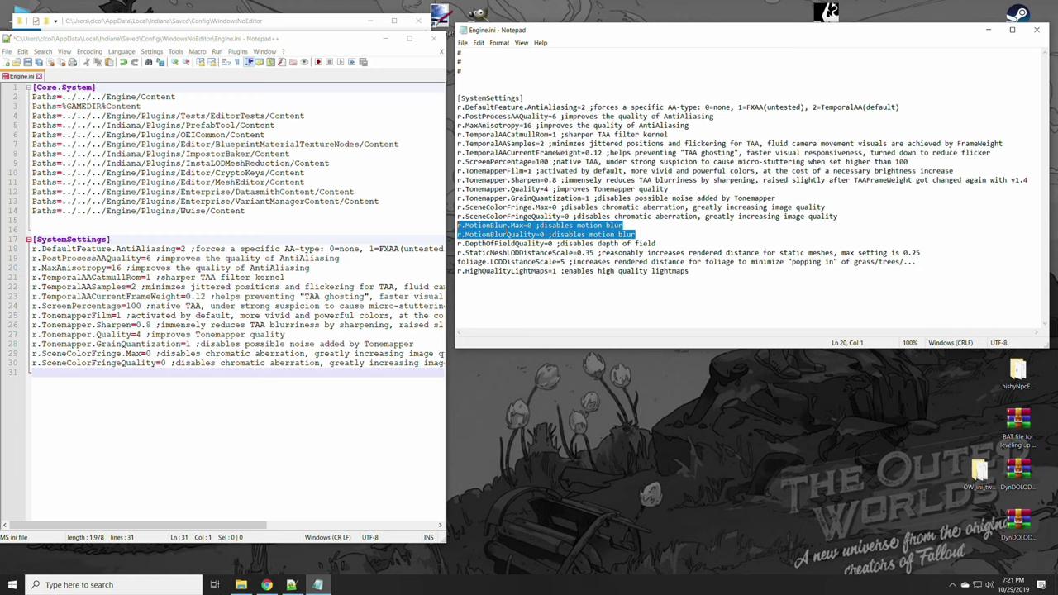
right_click(503, 229)
left_click(529, 261)
left_click(54, 373)
right_click(54, 374)
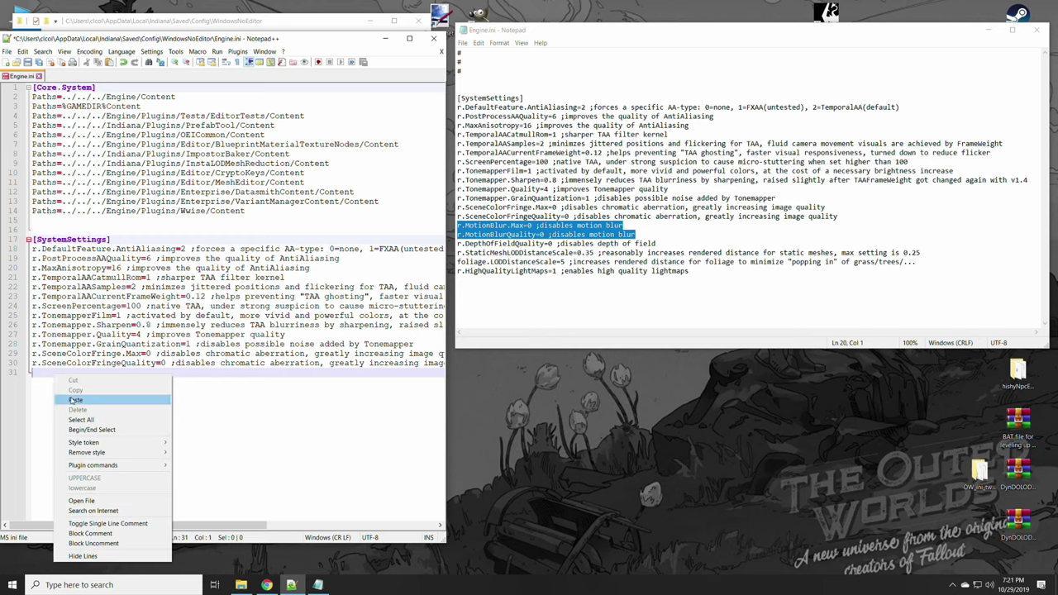
left_click(71, 399)
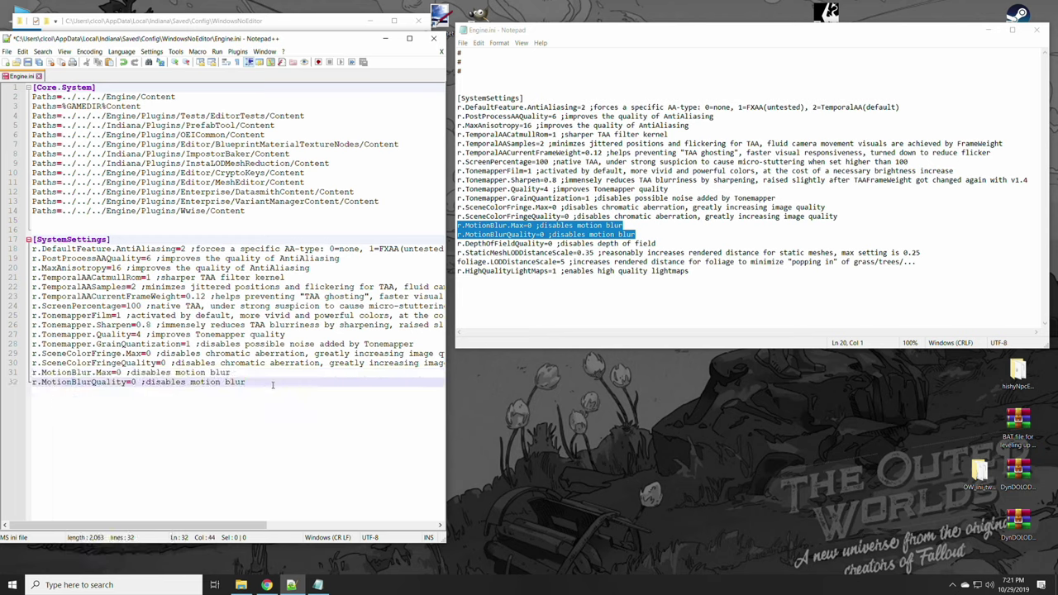
key("Return")
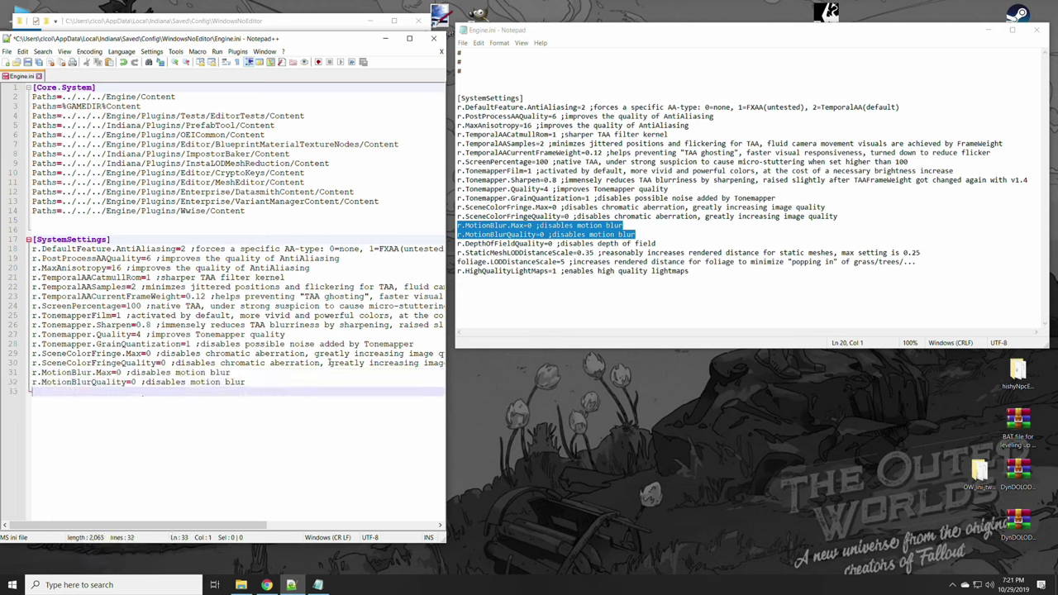
- Copy the r.DepthOfFieldQuality=0 line with its comment from the notes onto line 33 of the config Engine.ini
left_click(659, 243)
left_click_drag(659, 243, 490, 243)
left_click(461, 248)
left_click_drag(659, 243, 458, 243)
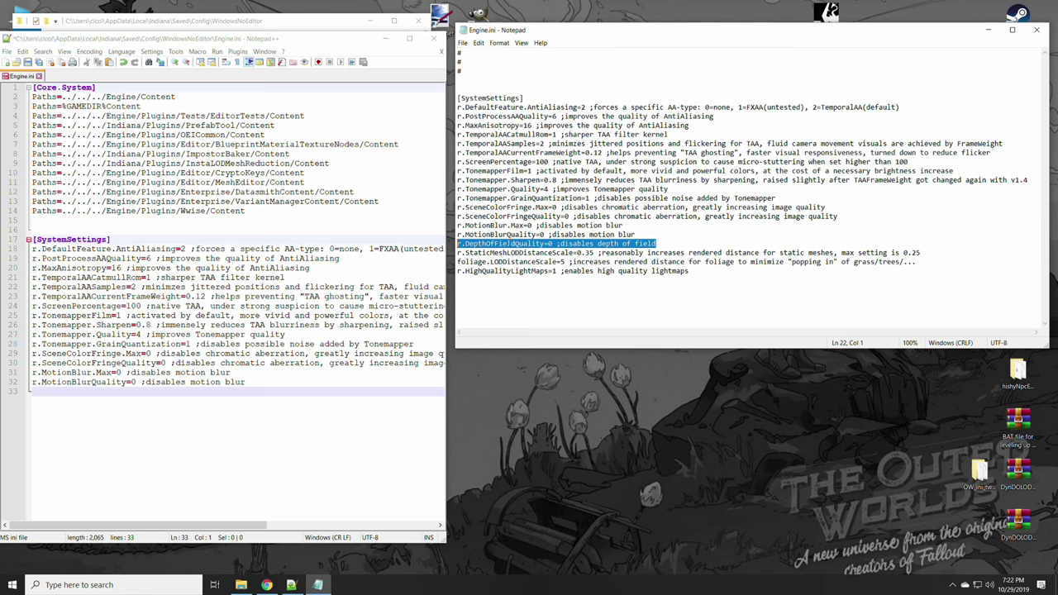
right_click(606, 245)
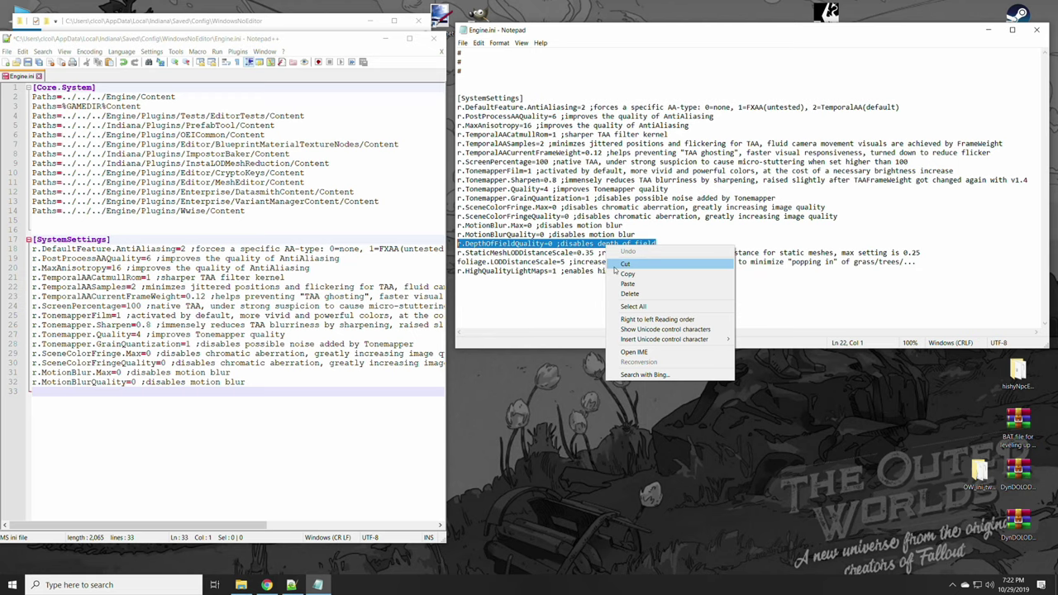
left_click(616, 267)
left_click(26, 403)
right_click(26, 403)
left_click(74, 273)
- Copy the r.StaticMeshLODDistanceScale=0.35 and foliage.LODDistanceScale=5 lines from the notes to lines 34–35 of the config Engine.ini
left_click_drag(881, 268, 914, 264)
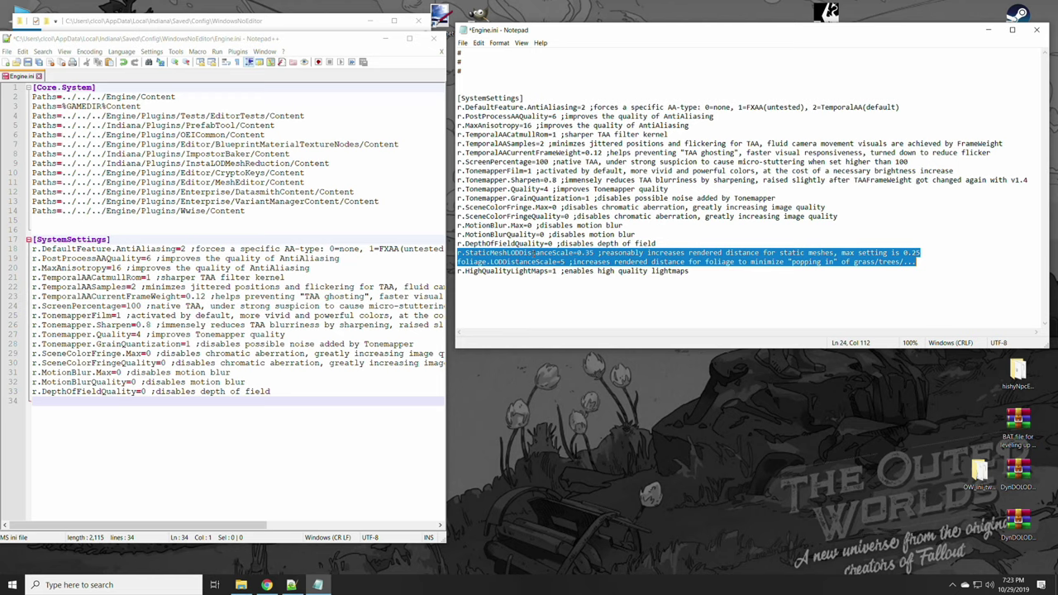
right_click(535, 252)
left_click(549, 284)
left_click(43, 405)
right_click(43, 405)
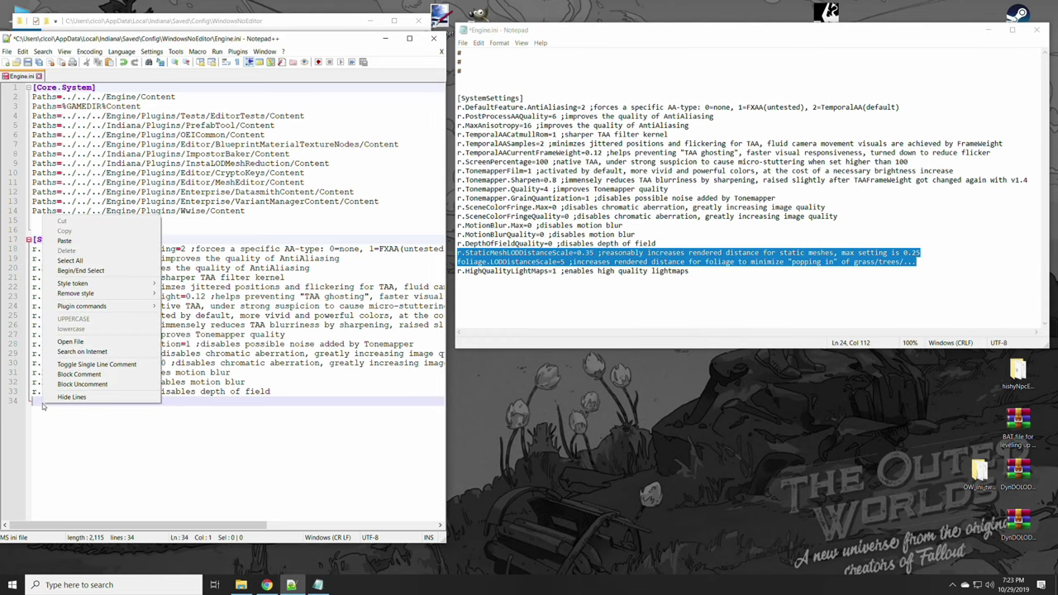
left_click(77, 240)
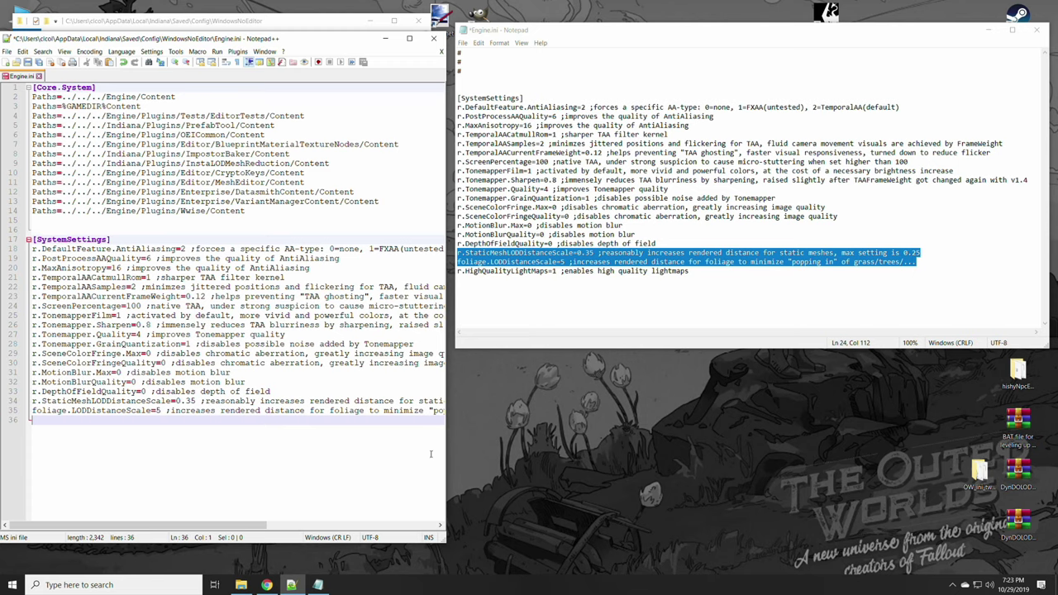
left_click(692, 271)
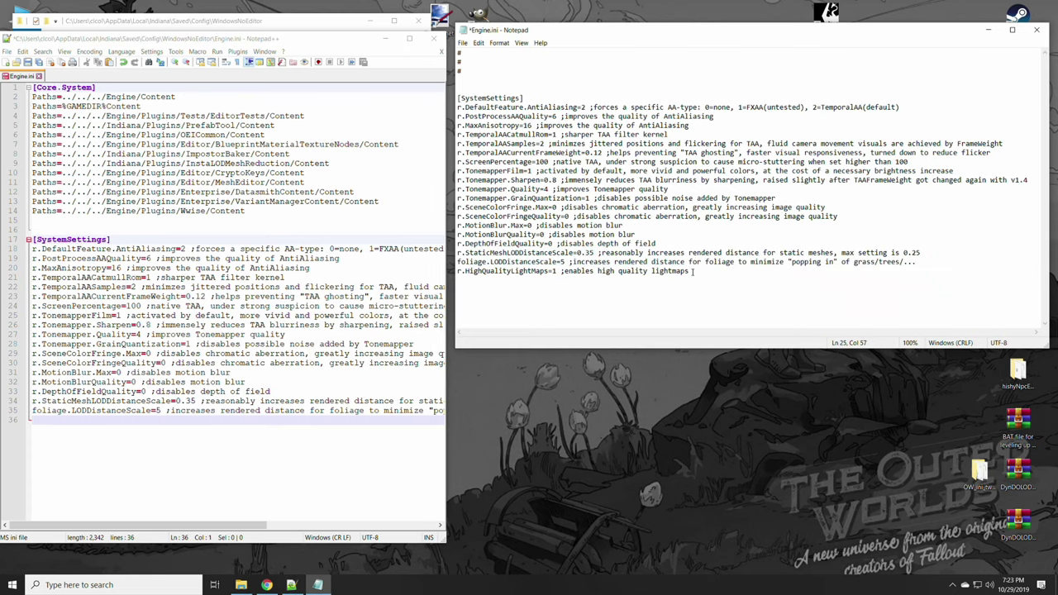
left_click_drag(690, 272, 457, 273)
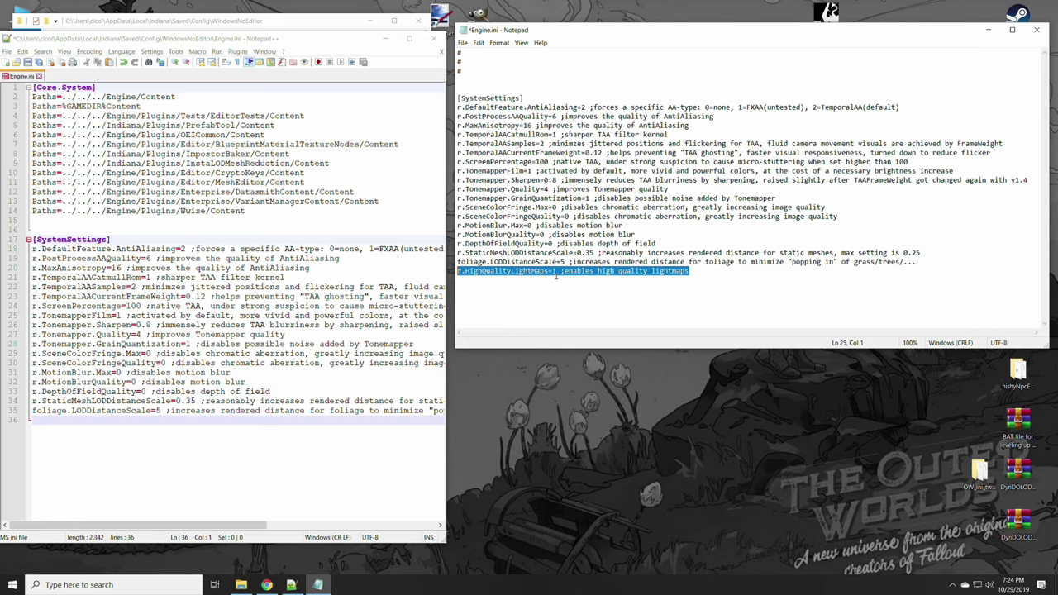
left_click(558, 271)
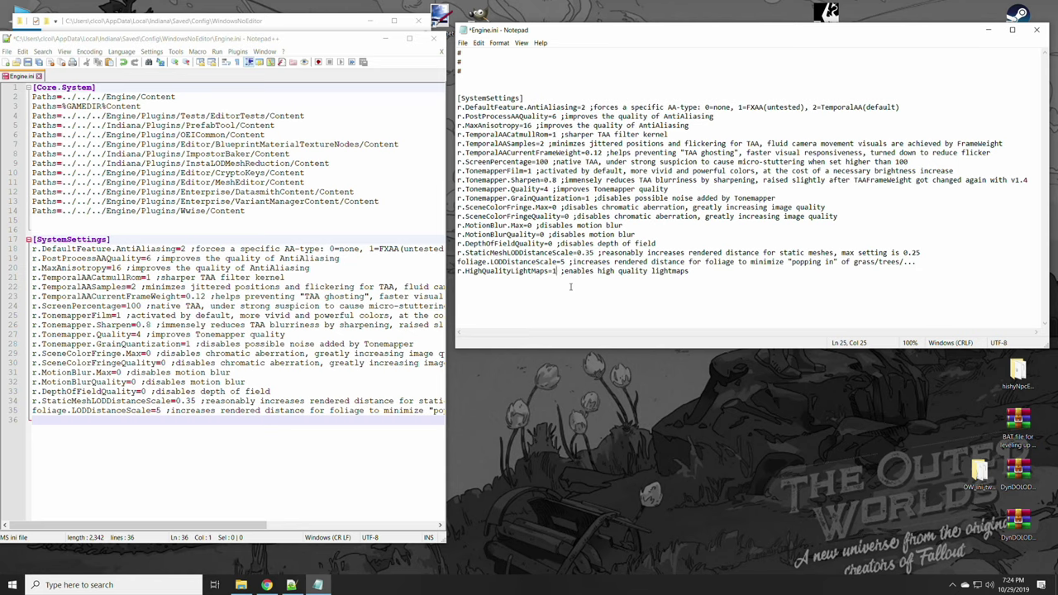
key("BackSpace")
type("0")
key("BackSpace")
type("1")
- Copy the r.HighQualityLightMaps=1 line with its comment from the notes onto line 36 of the config Engine.ini
left_click(692, 272)
left_click_drag(692, 272, 457, 272)
right_click(471, 273)
left_click(504, 303)
left_click(44, 429)
right_click(43, 428)
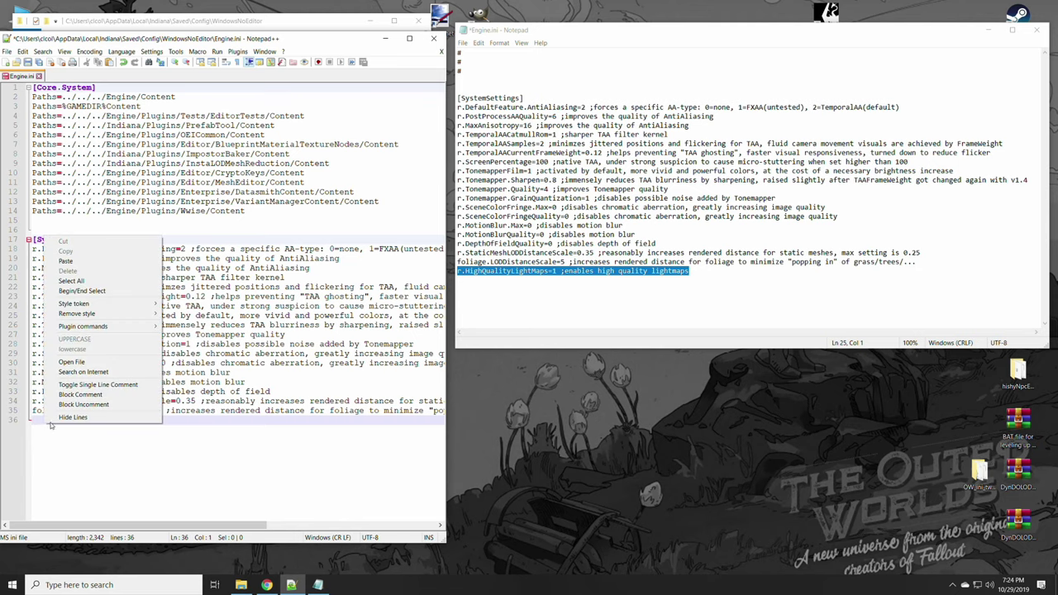
left_click(65, 261)
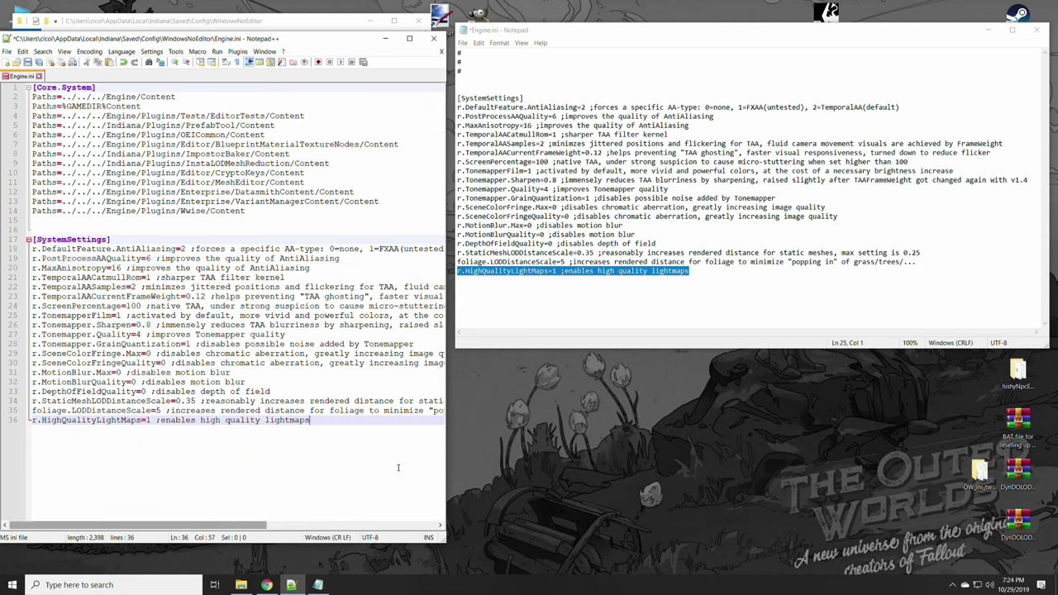
- Close the Engine.ini notes without saving, and widen and reposition the config editor window so its full lines fit
left_click(1037, 30)
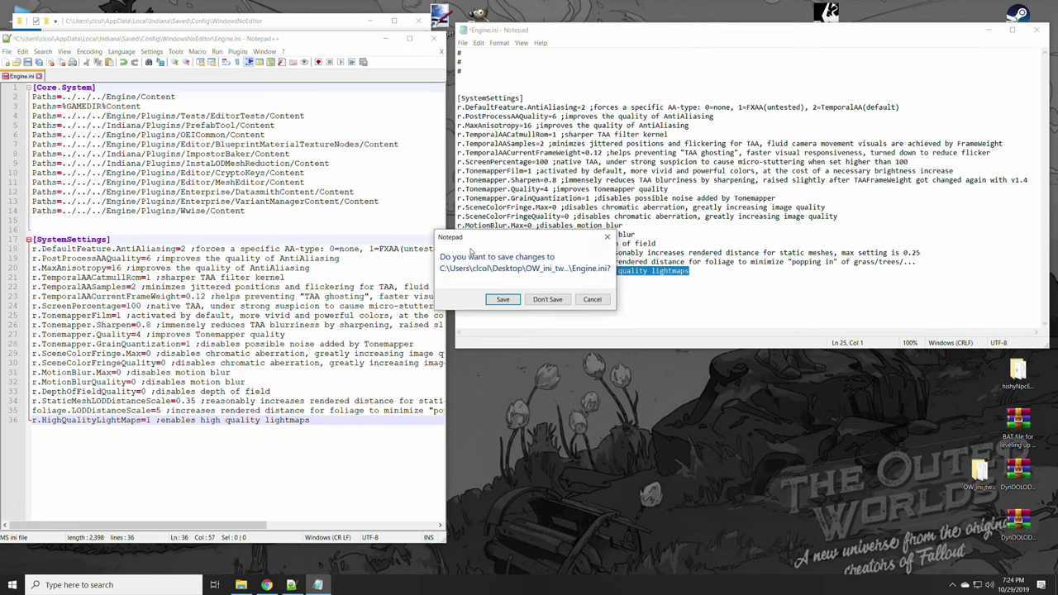
left_click(535, 300)
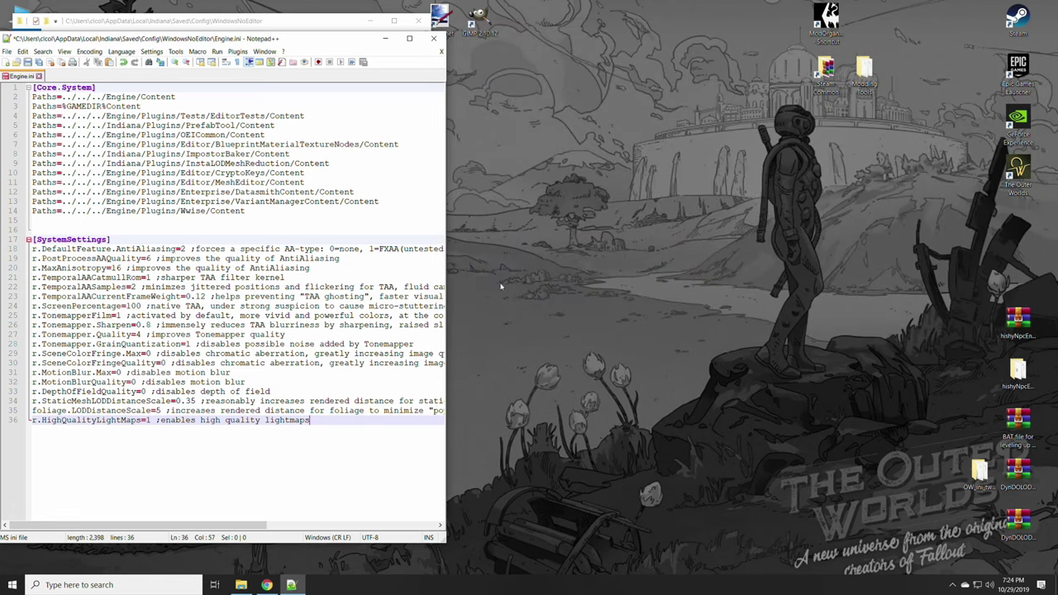
left_click_drag(446, 226, 852, 221)
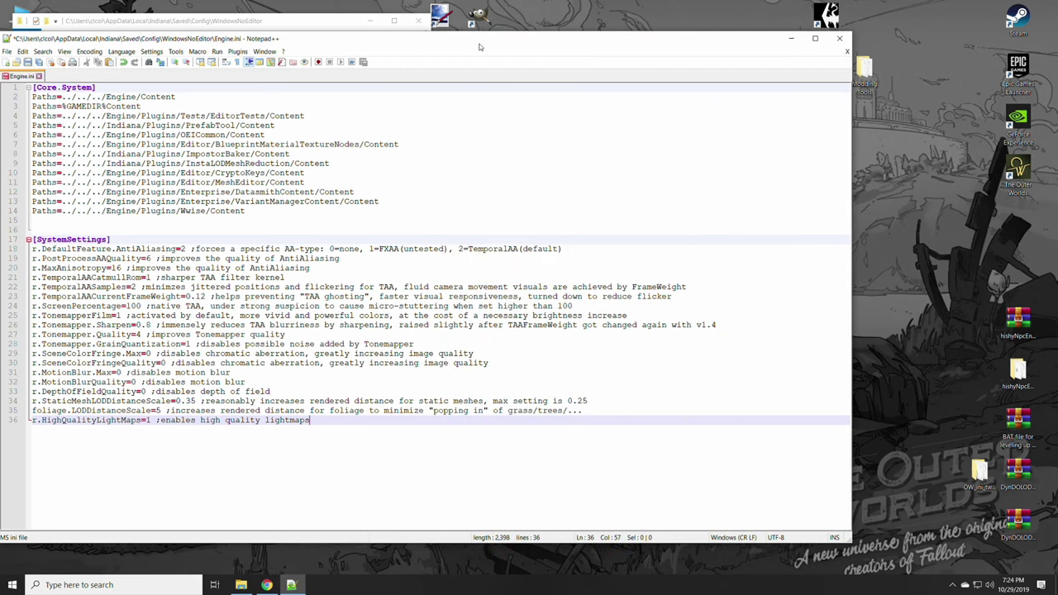
left_click_drag(480, 44, 650, 59)
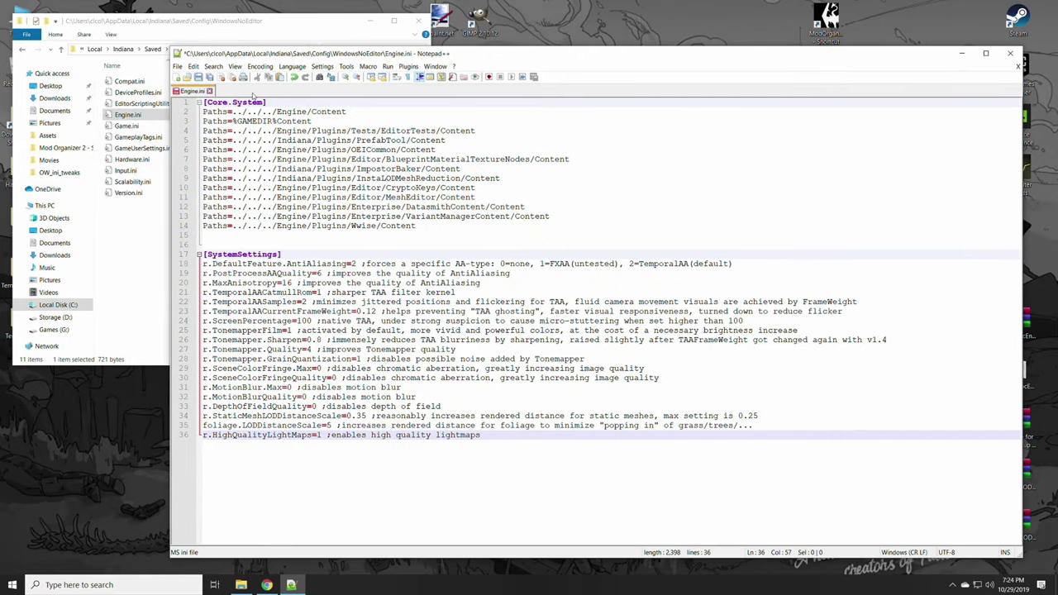
- Save the edited config Engine.ini and close both the file and its editor
left_click(198, 77)
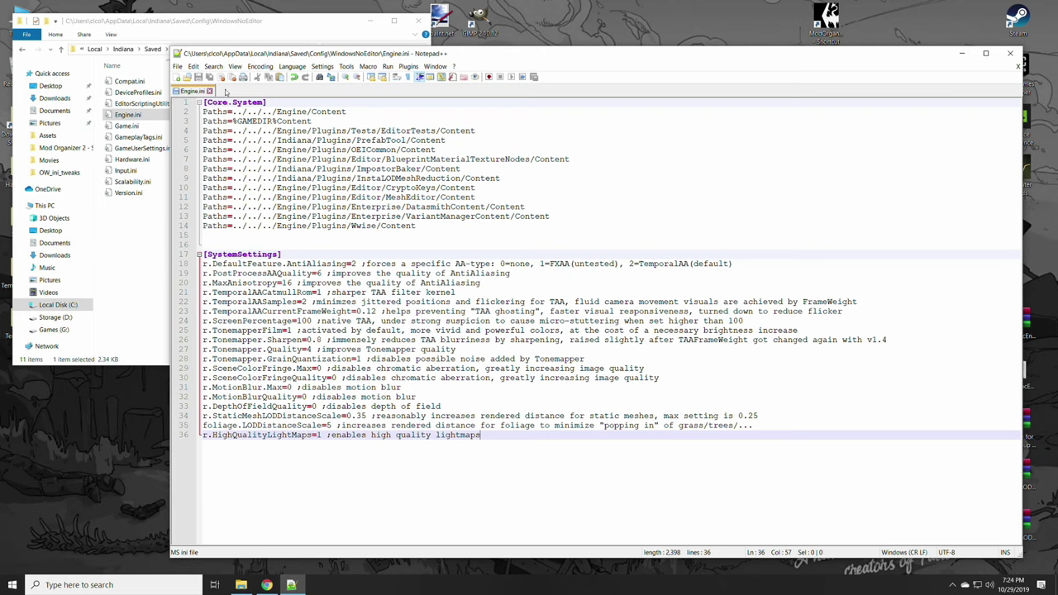
left_click(210, 91)
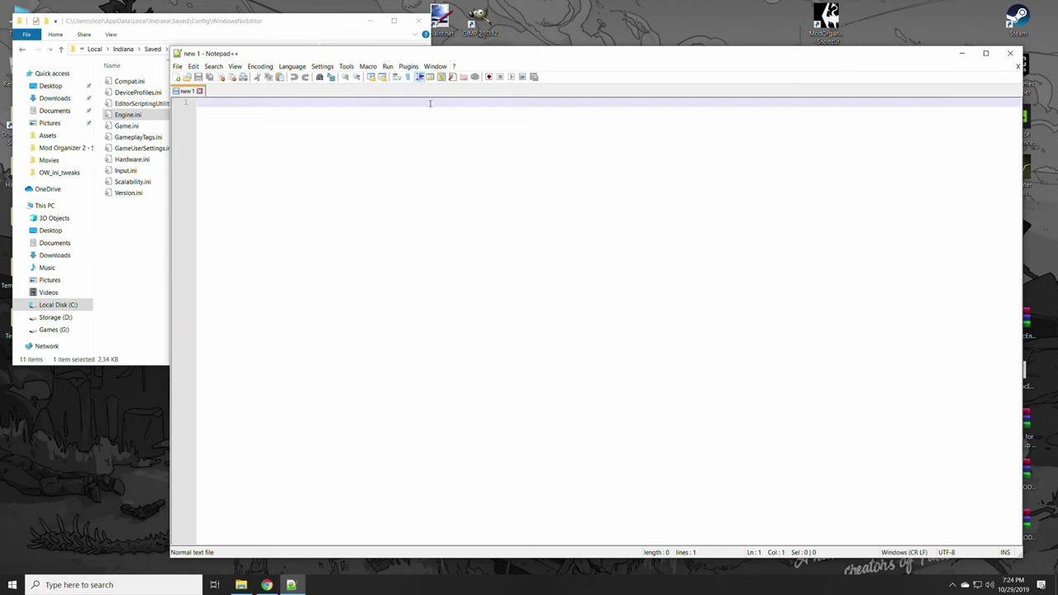
left_click(1007, 60)
- Reopen the saved Engine.ini from the WindowsNoEditor folder and check its [Core.System] and [SystemSettings] sections
double_click(162, 115)
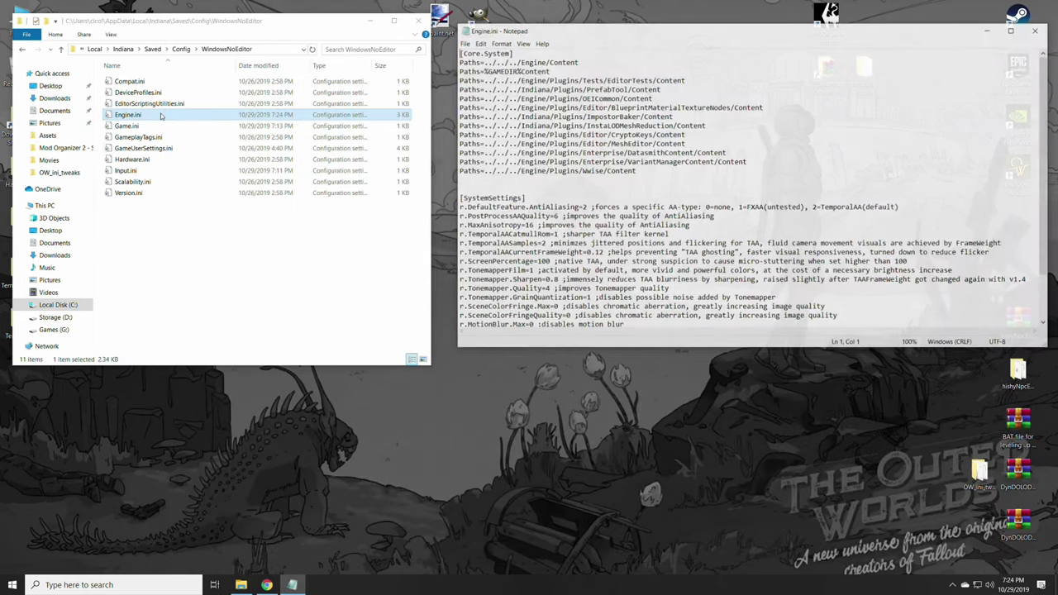
scroll(626, 176, "down", 2)
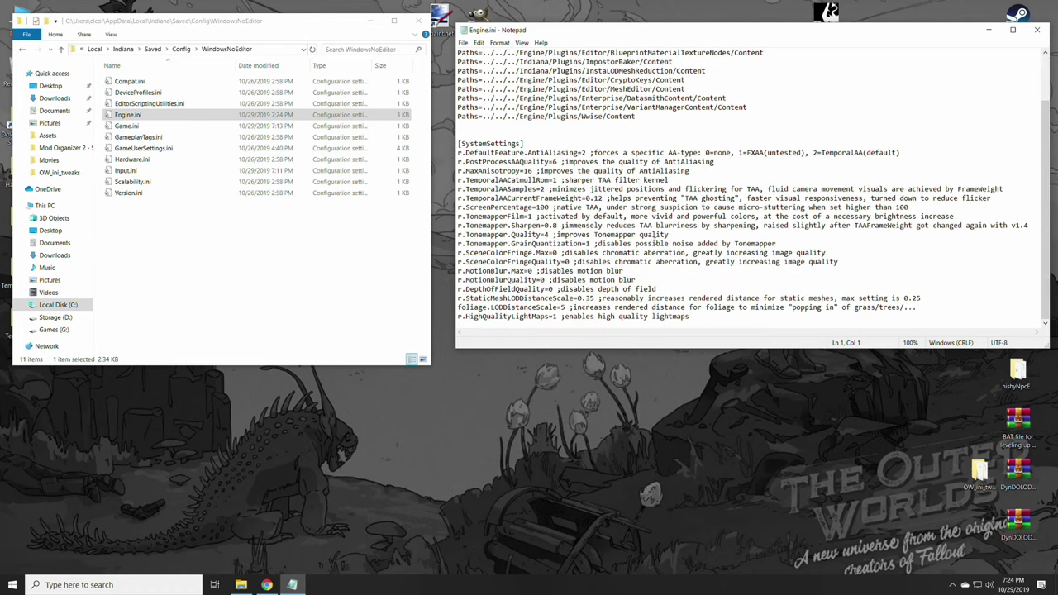
scroll(655, 239, "up", 2)
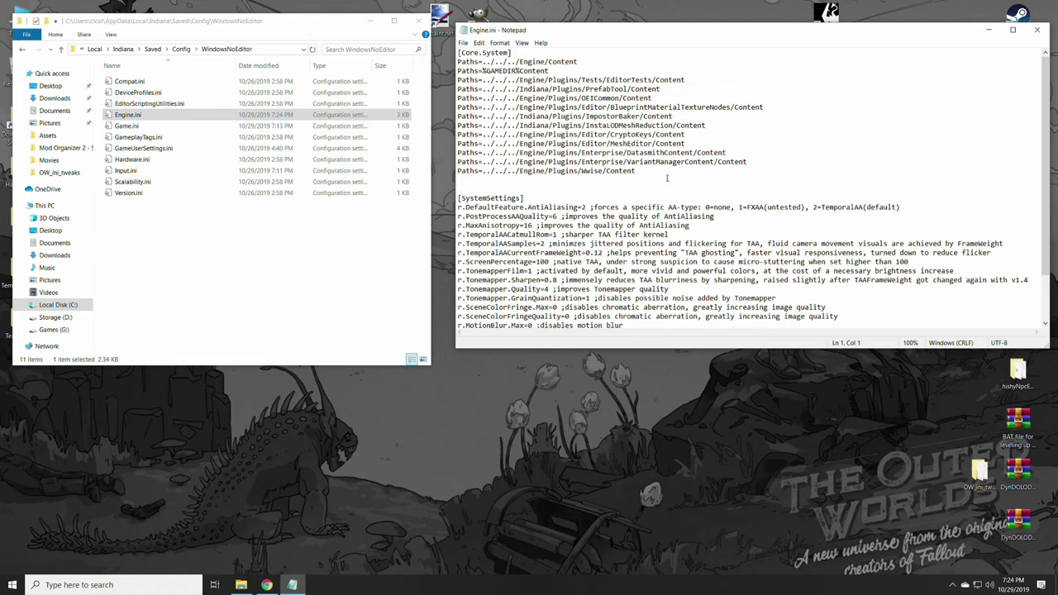
scroll(659, 186, "down", 2)
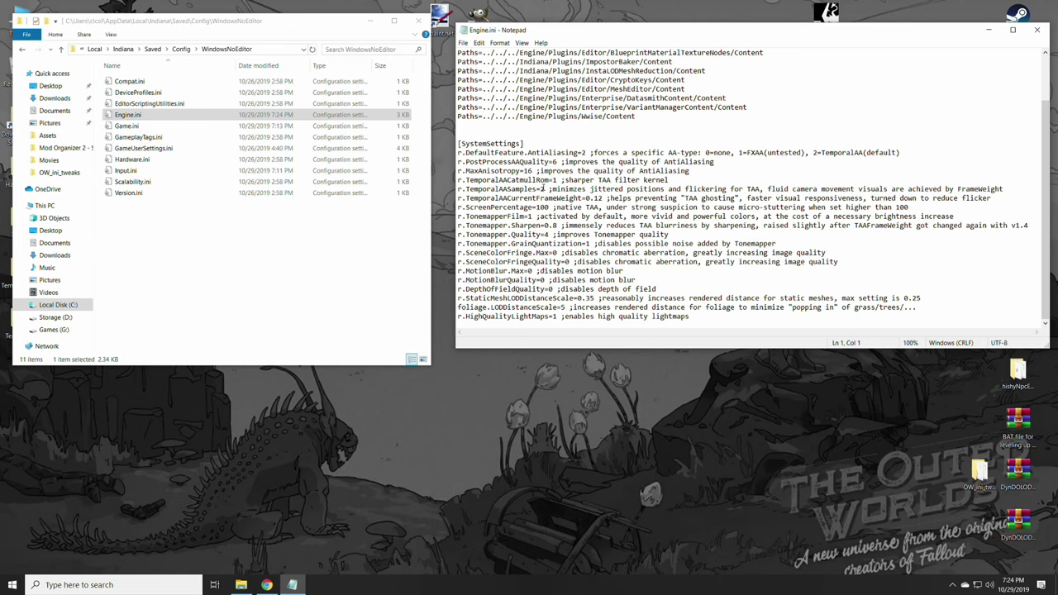
- Review the r.PostProcessAAQuality, r.MaxAnisotropy, r.StaticMeshLODDistanceScale and r.HighQualityLightMaps values in the [SystemSettings] section of Engine.ini
left_click_drag(559, 162, 553, 162)
left_click(535, 171)
left_click_drag(533, 171, 522, 171)
left_click(536, 171)
left_click(918, 298)
left_click_drag(921, 298, 904, 297)
left_click_drag(596, 298, 577, 298)
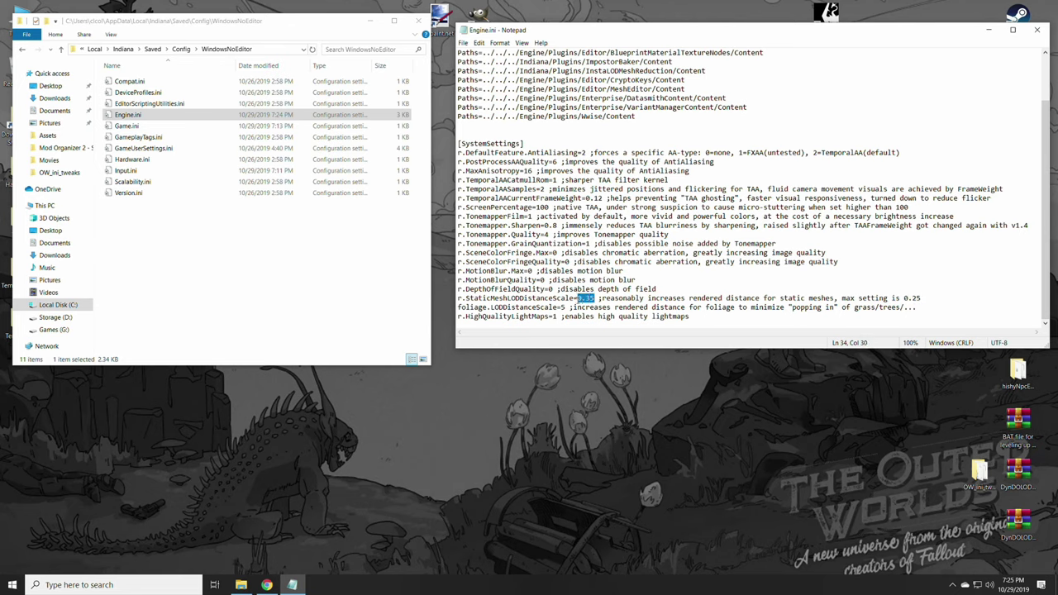
left_click(678, 287)
left_click(557, 317)
left_click_drag(559, 317, 552, 317)
left_click(693, 316)
scroll(644, 271, "up", 2)
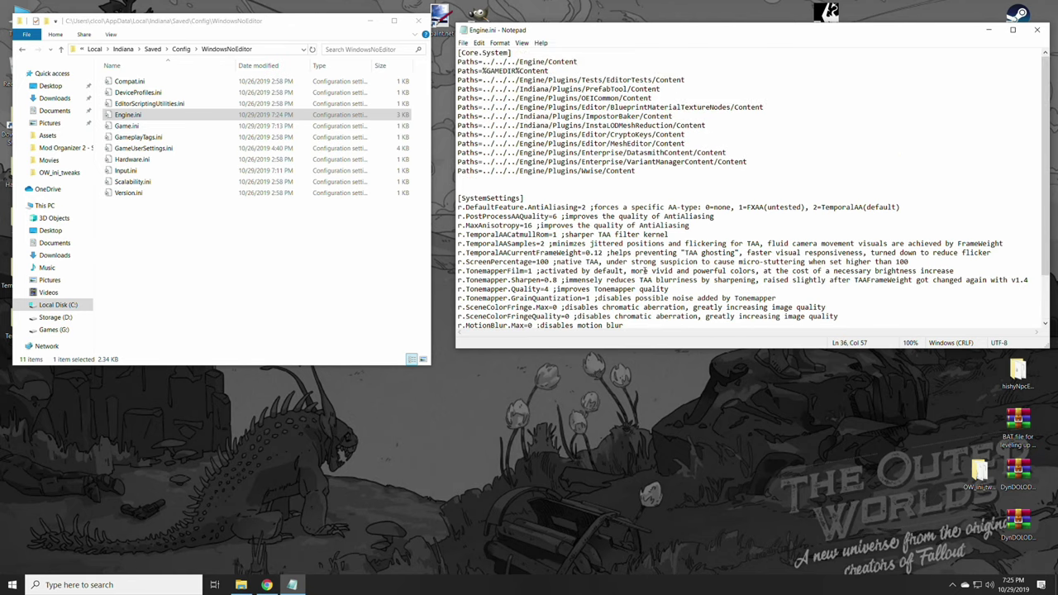
scroll(645, 271, "down", 2)
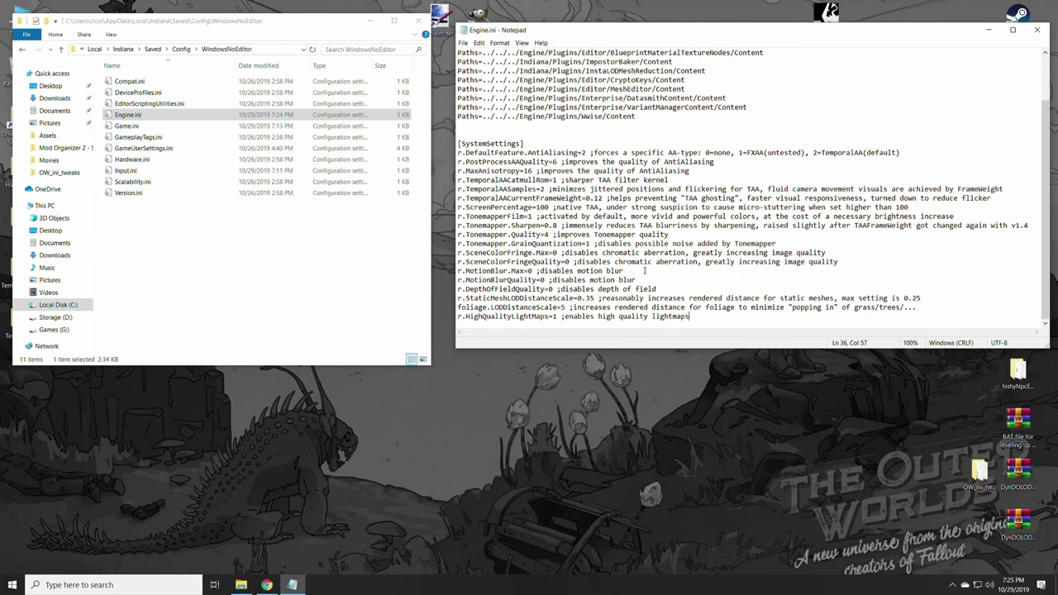